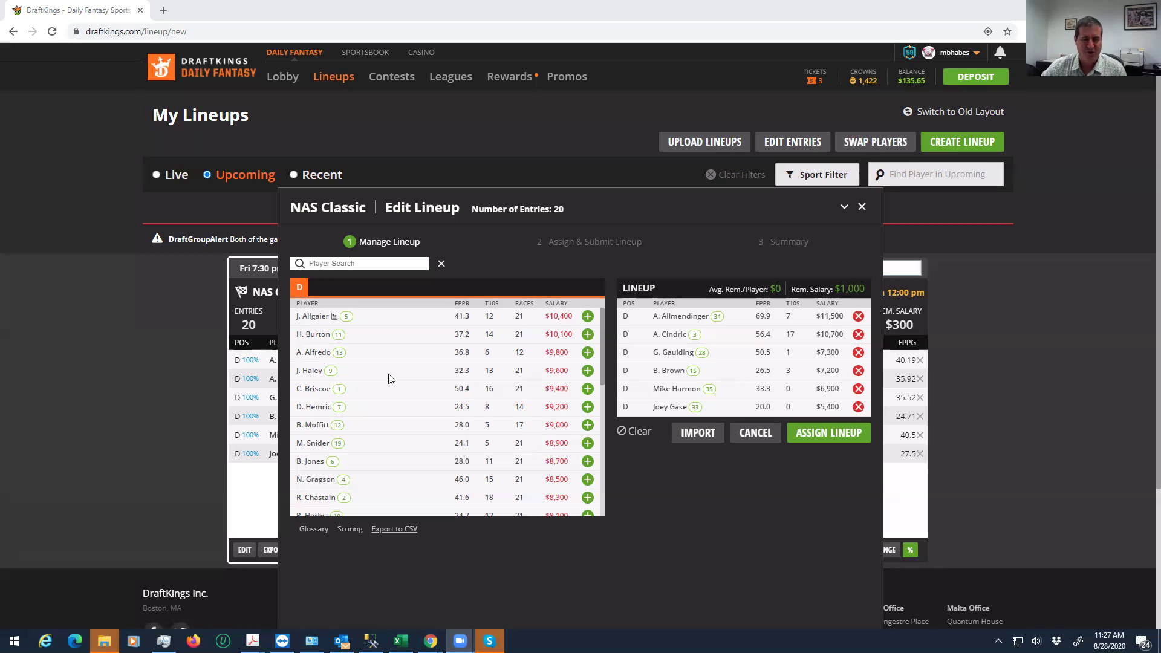
# Examine the available drivers' salaries and fantasy points across the whole list, from the most expensive to the cheapest.
pyautogui.click(599, 351)
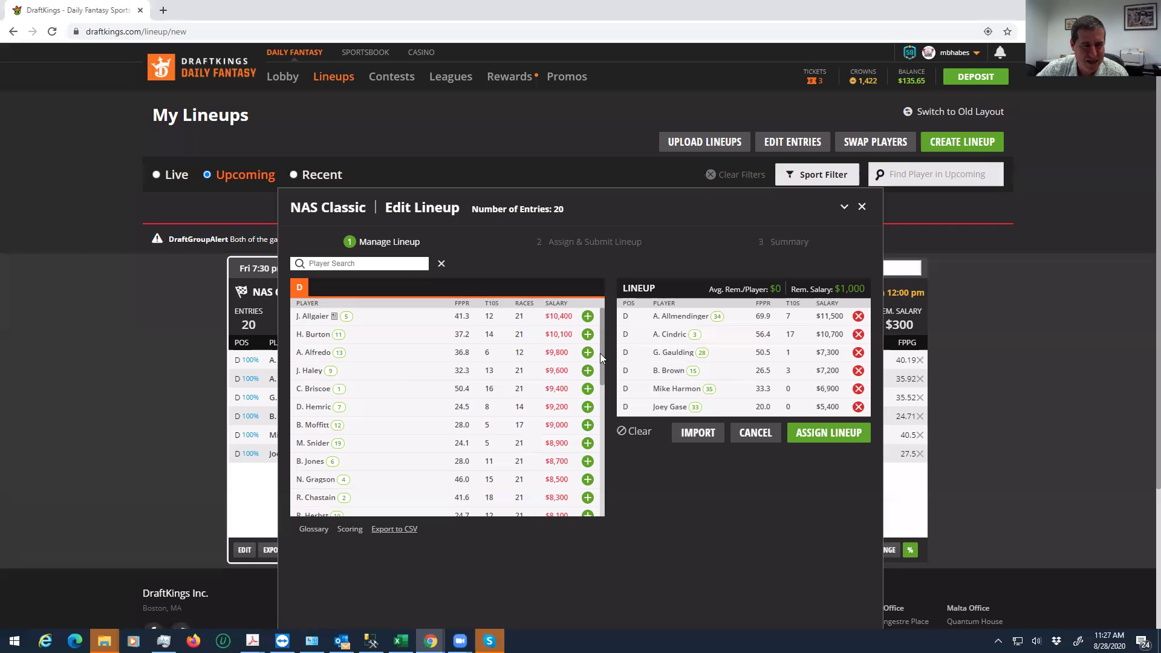
pyautogui.scroll(-1, 599, 353)
pyautogui.scroll(1, 601, 358)
pyautogui.moveTo(602, 372); pyautogui.dragTo(595, 523)
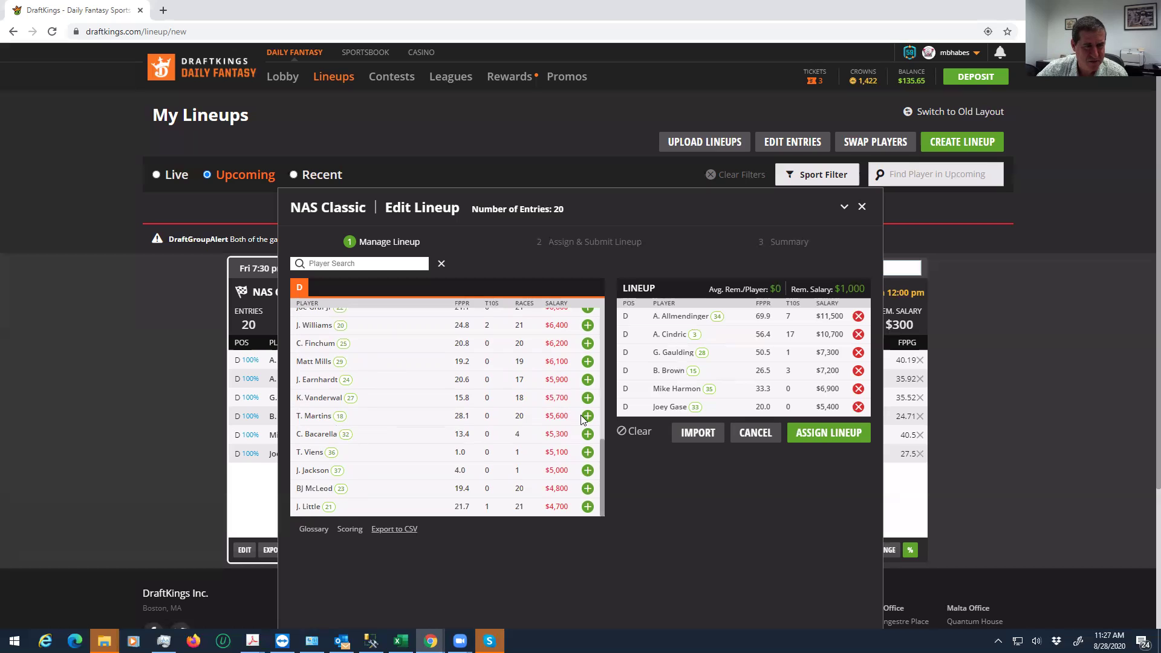
pyautogui.moveTo(600, 454); pyautogui.dragTo(599, 422)
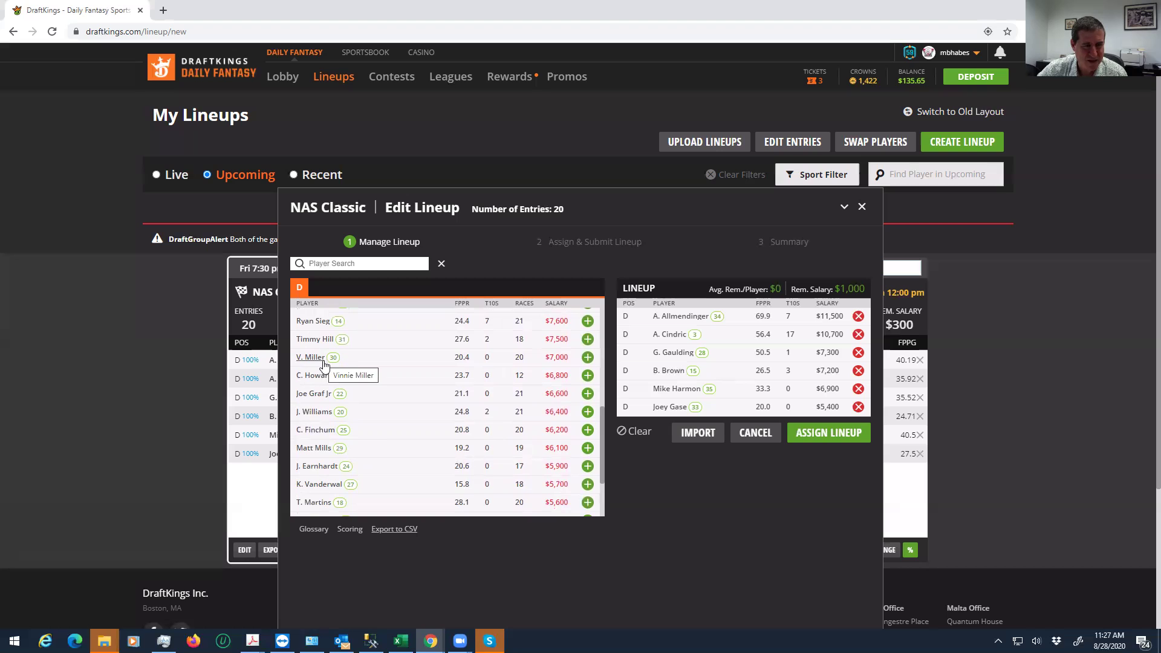
pyautogui.moveTo(600, 416); pyautogui.dragTo(601, 375)
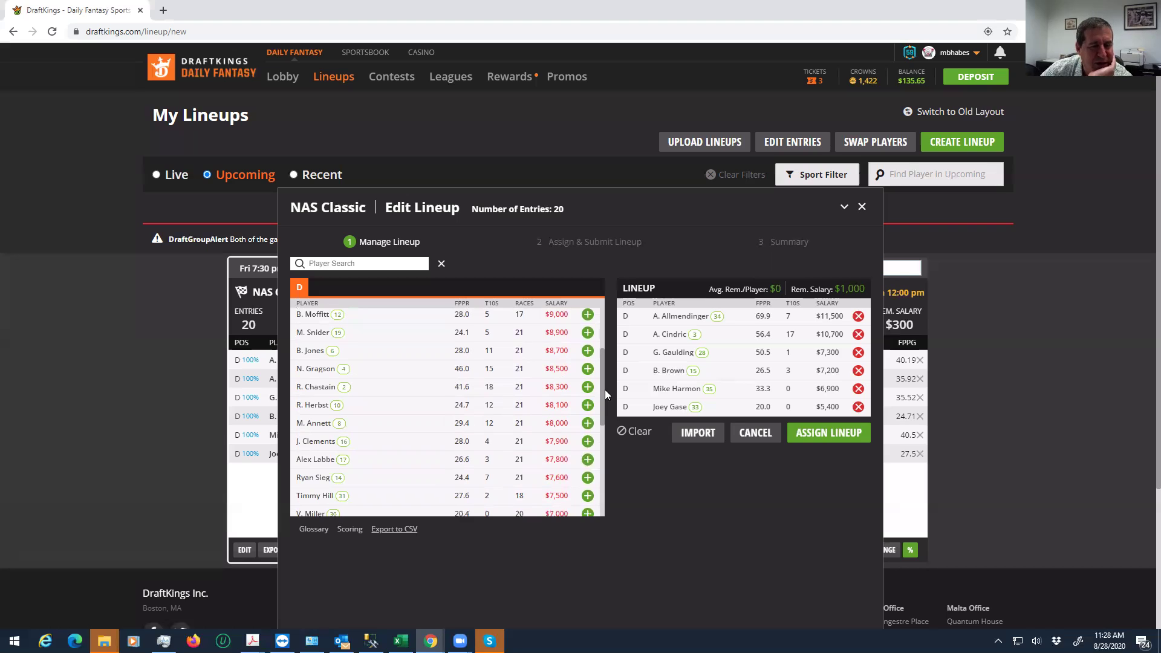
pyautogui.moveTo(602, 390); pyautogui.dragTo(606, 306)
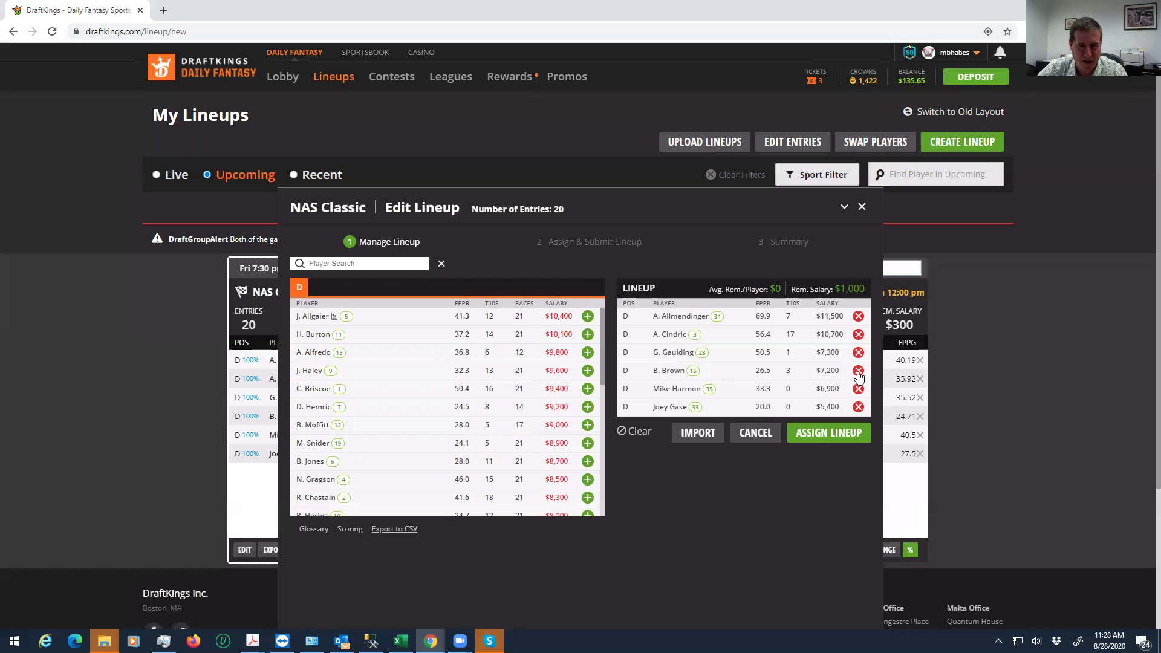
# Replace B. Brown with J. Allgaier and G. Gaulding with T. Viens in the NAS Classic lineup.
pyautogui.click(857, 371)
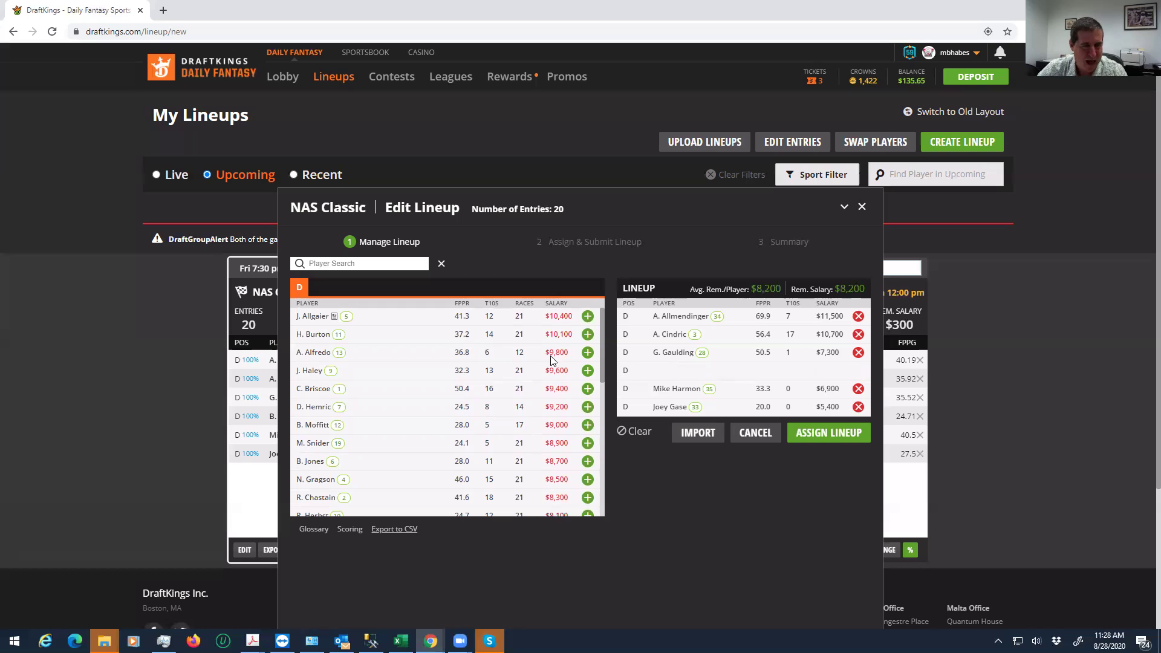
pyautogui.click(587, 317)
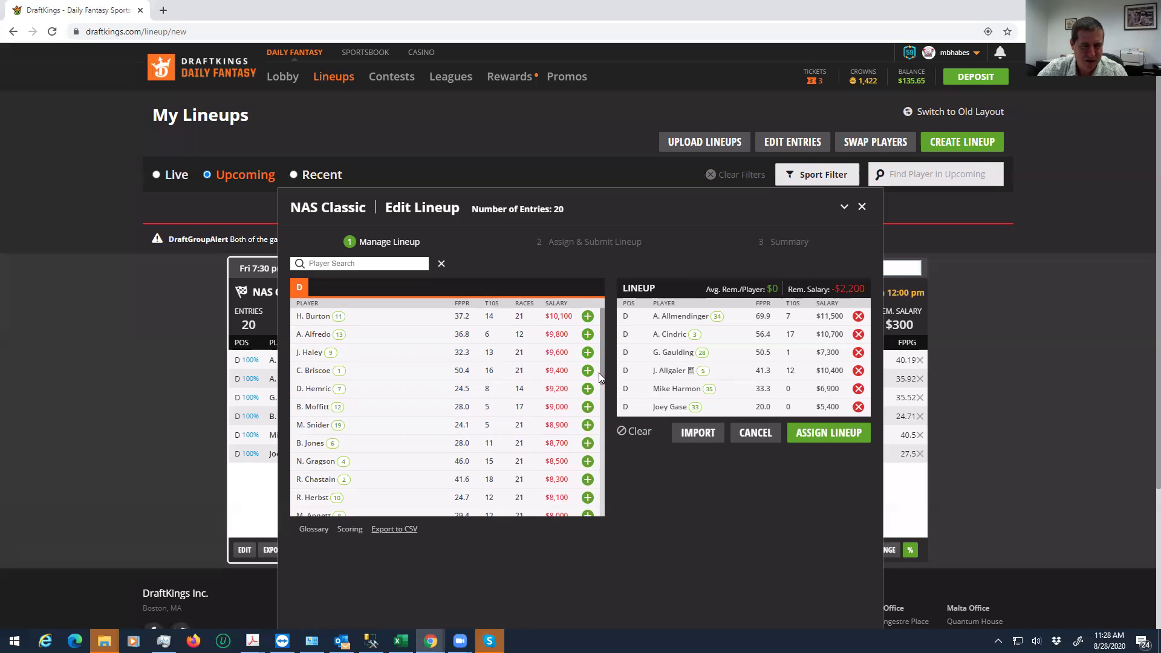
pyautogui.scroll(-10, 602, 500)
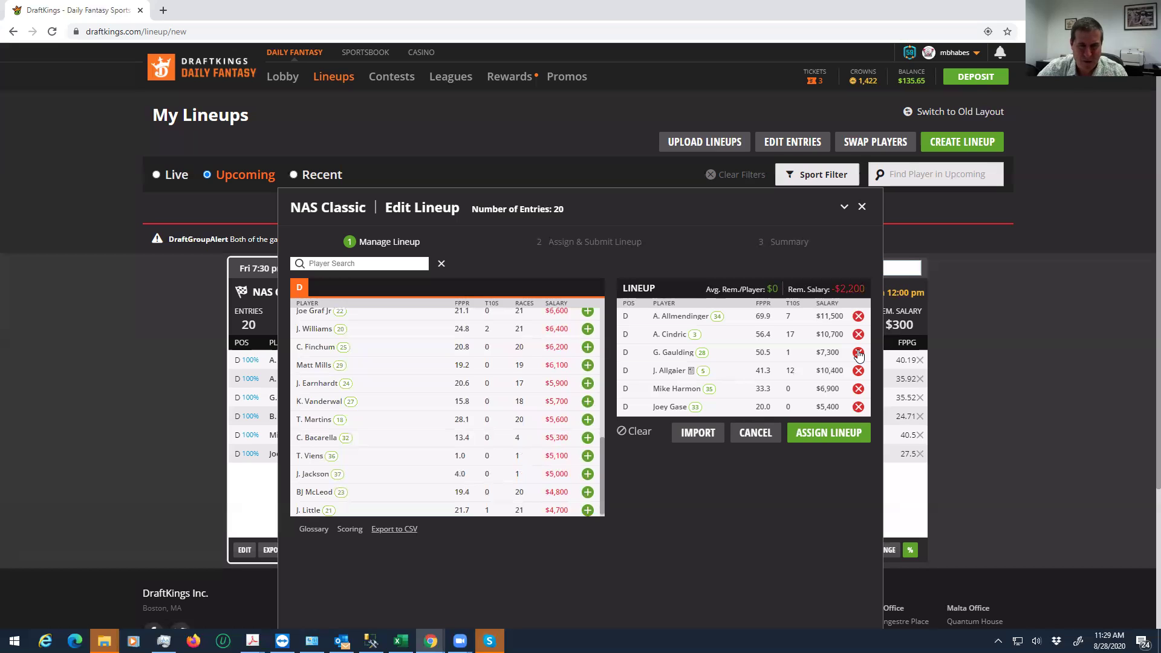
pyautogui.click(858, 353)
pyautogui.click(588, 474)
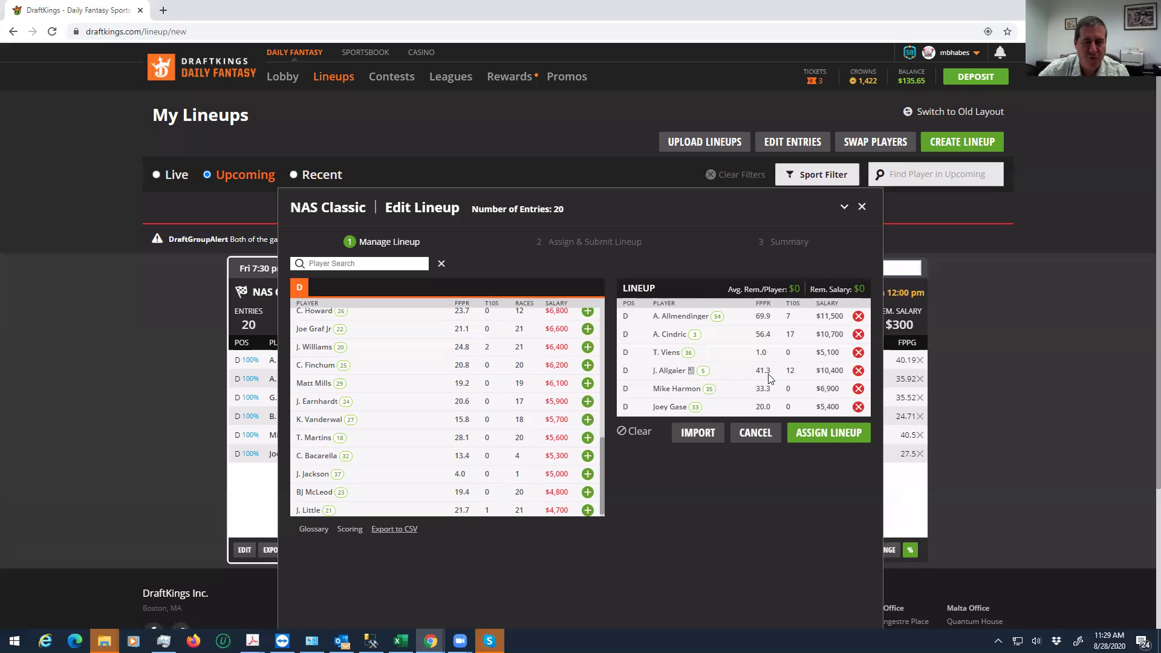
# Remove J. Allgaier and T. Viens from the lineup and add G. Gaulding back.
pyautogui.click(859, 370)
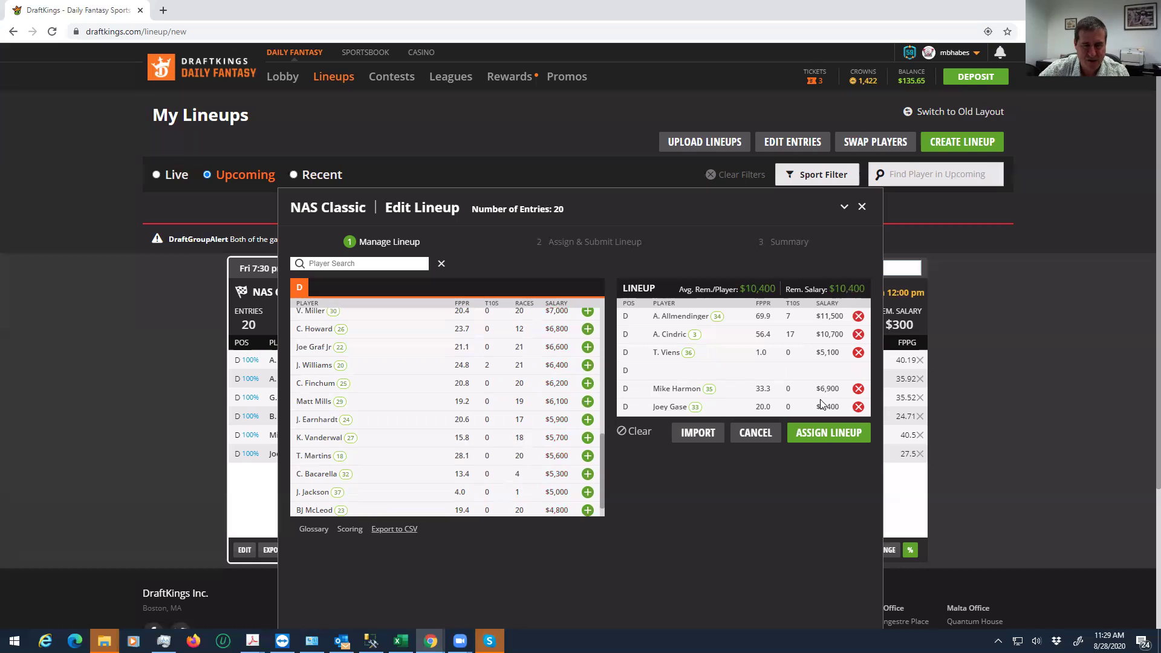
pyautogui.click(859, 352)
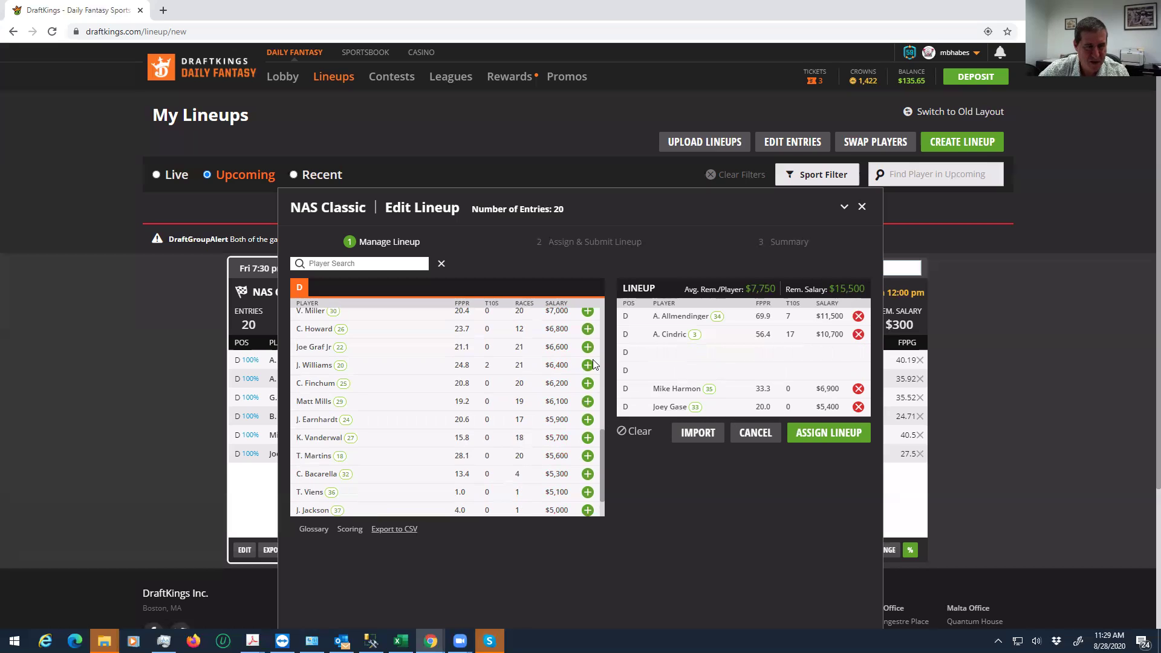
pyautogui.moveTo(601, 458); pyautogui.dragTo(600, 438)
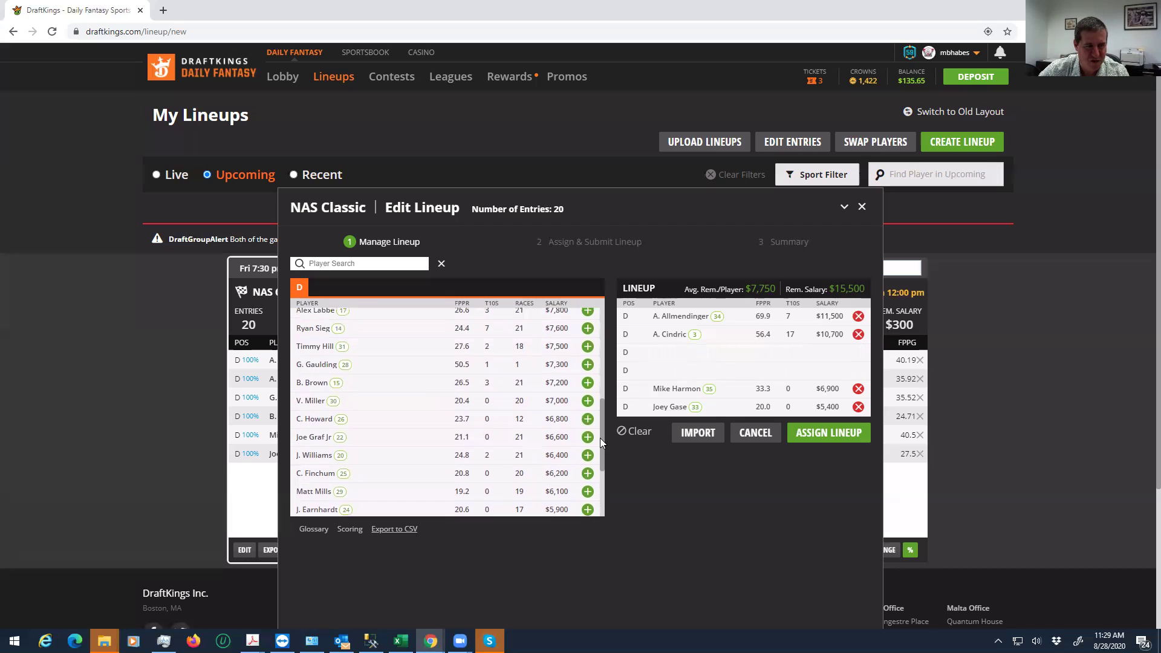
pyautogui.click(587, 364)
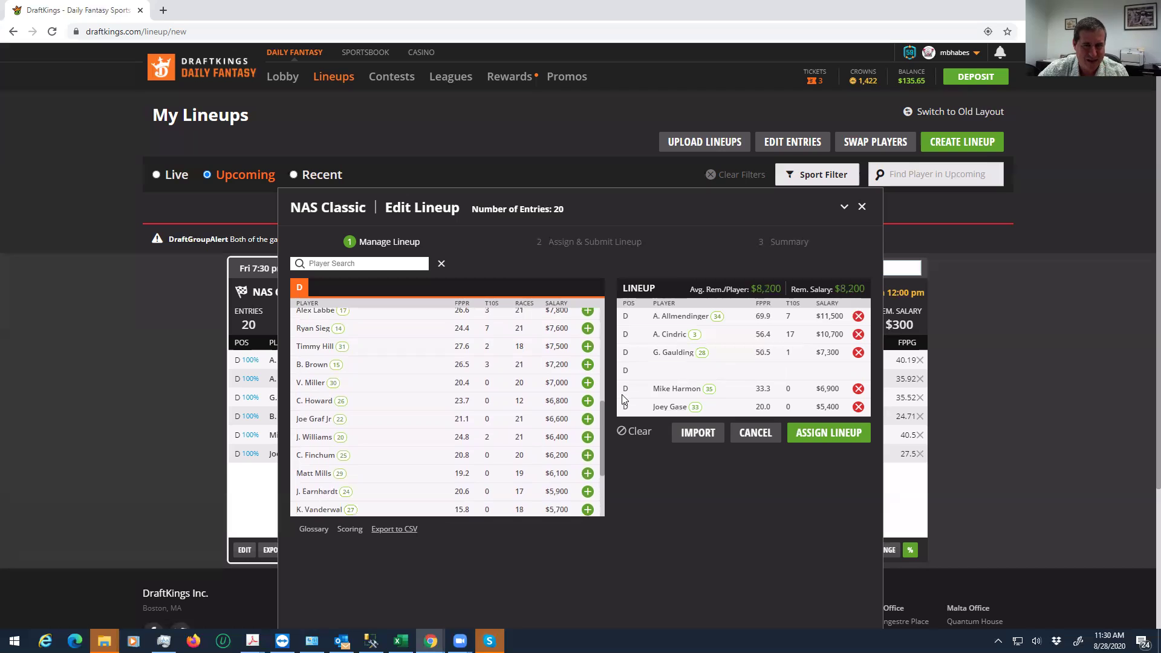
# Try V. Miller in the empty lineup slot and swap him for Timmy Hill.
pyautogui.moveTo(602, 409)
pyautogui.mouseDown()
pyautogui.moveTo(606, 377)
pyautogui.moveTo(598, 398)
pyautogui.mouseUp()
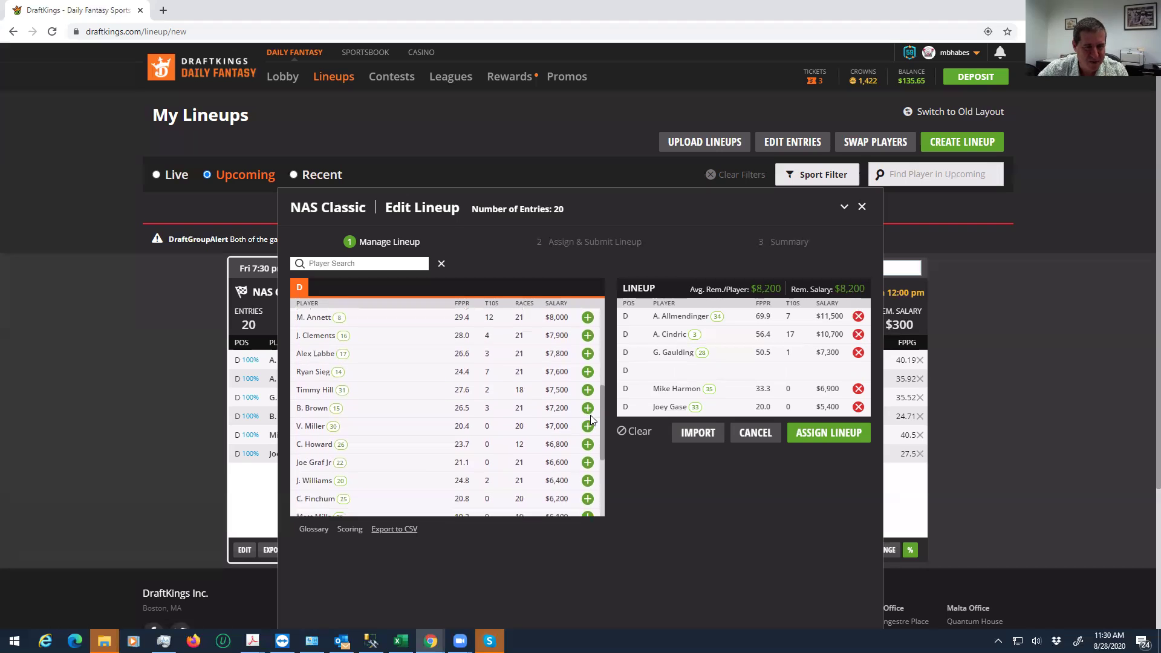
pyautogui.click(588, 426)
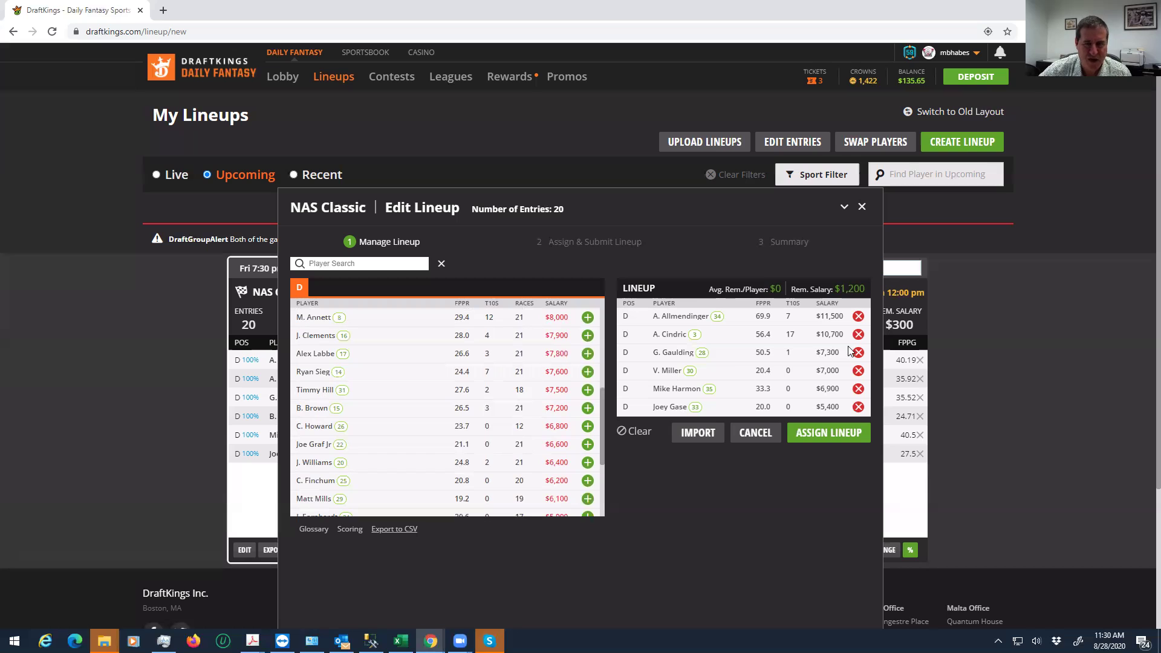
pyautogui.click(858, 370)
pyautogui.click(588, 390)
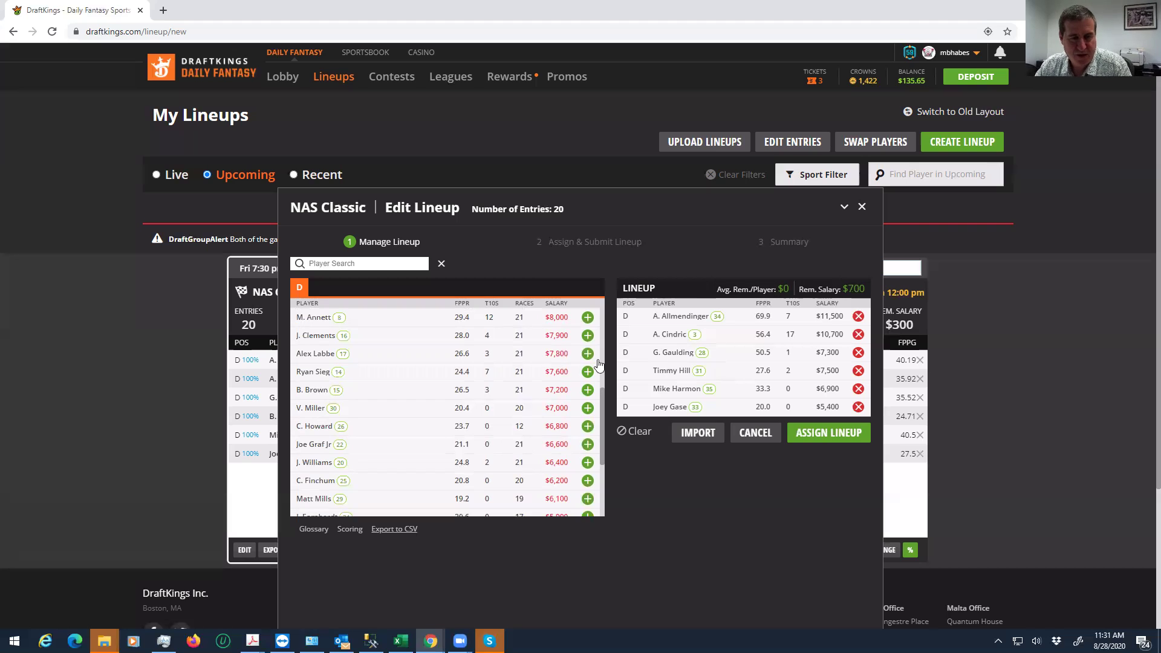
# Replace A. Cindric with J. Haley and G. Gaulding with N. Gragson in the lineup.
pyautogui.moveTo(602, 404); pyautogui.dragTo(603, 320)
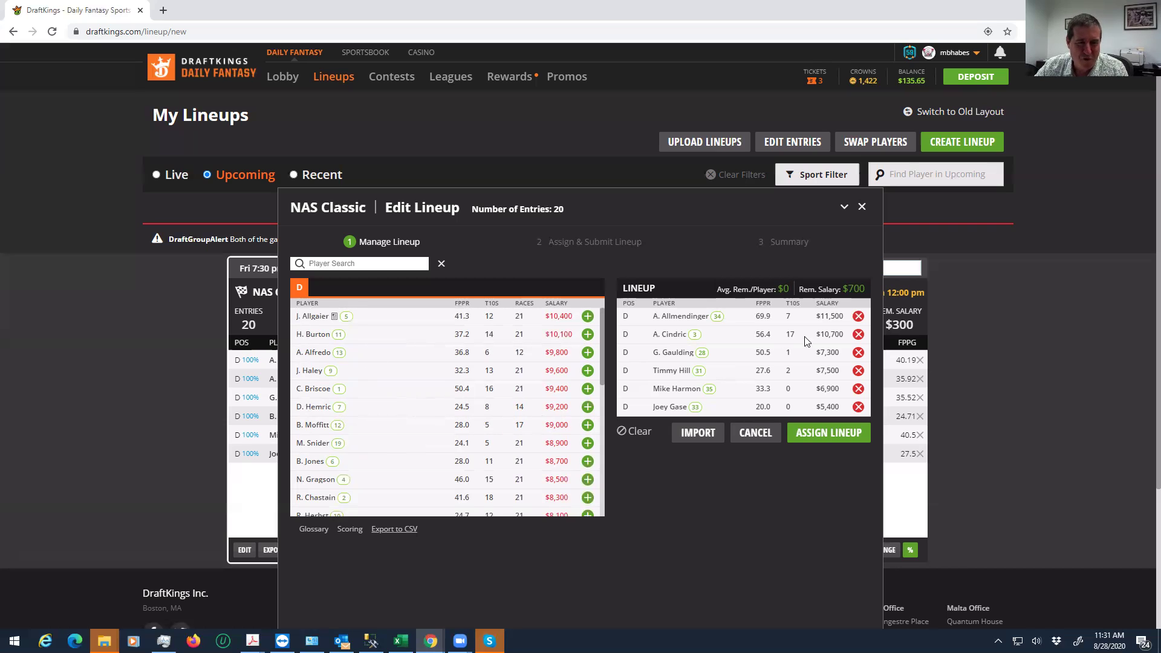
pyautogui.click(859, 336)
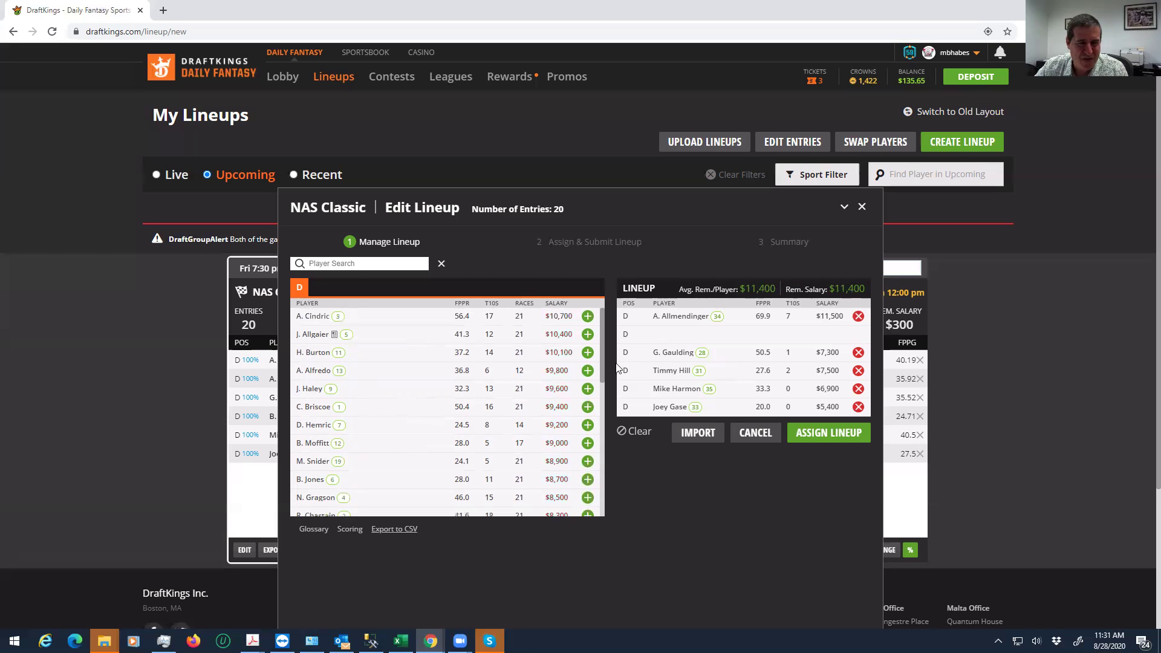
pyautogui.click(588, 388)
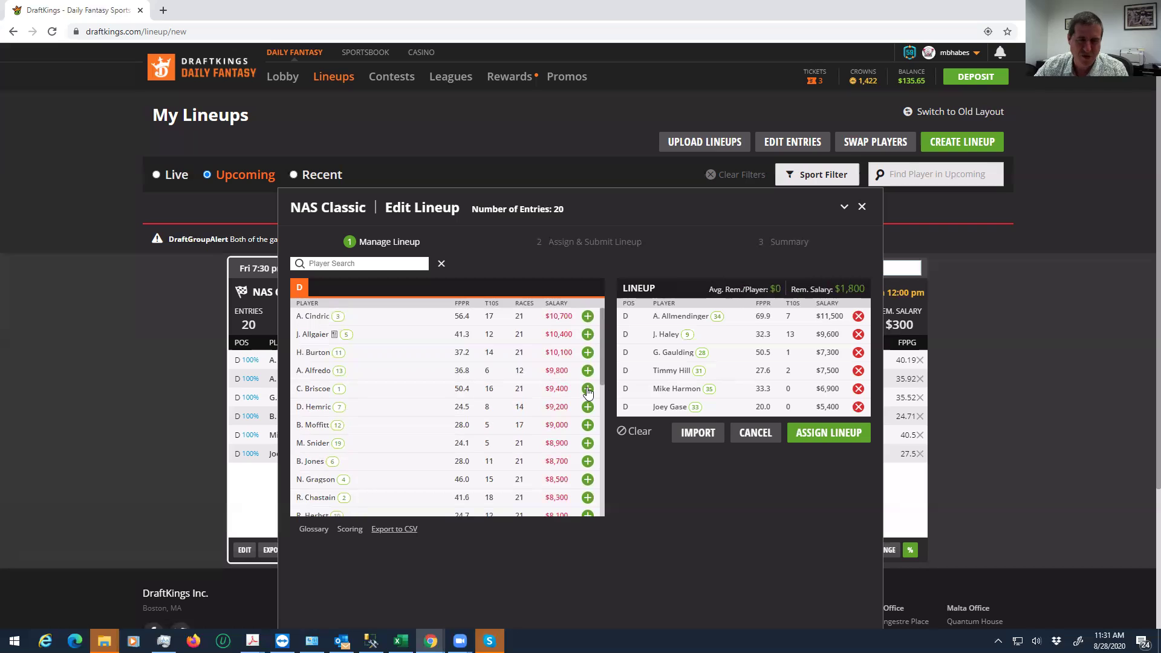
pyautogui.click(859, 354)
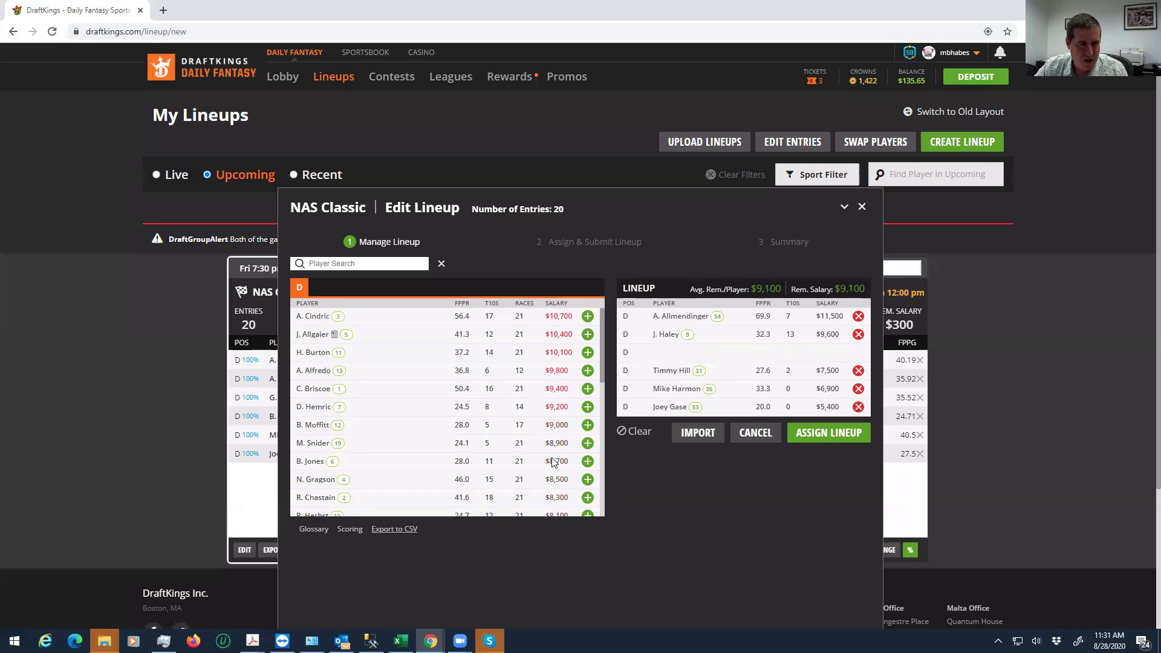
pyautogui.click(587, 479)
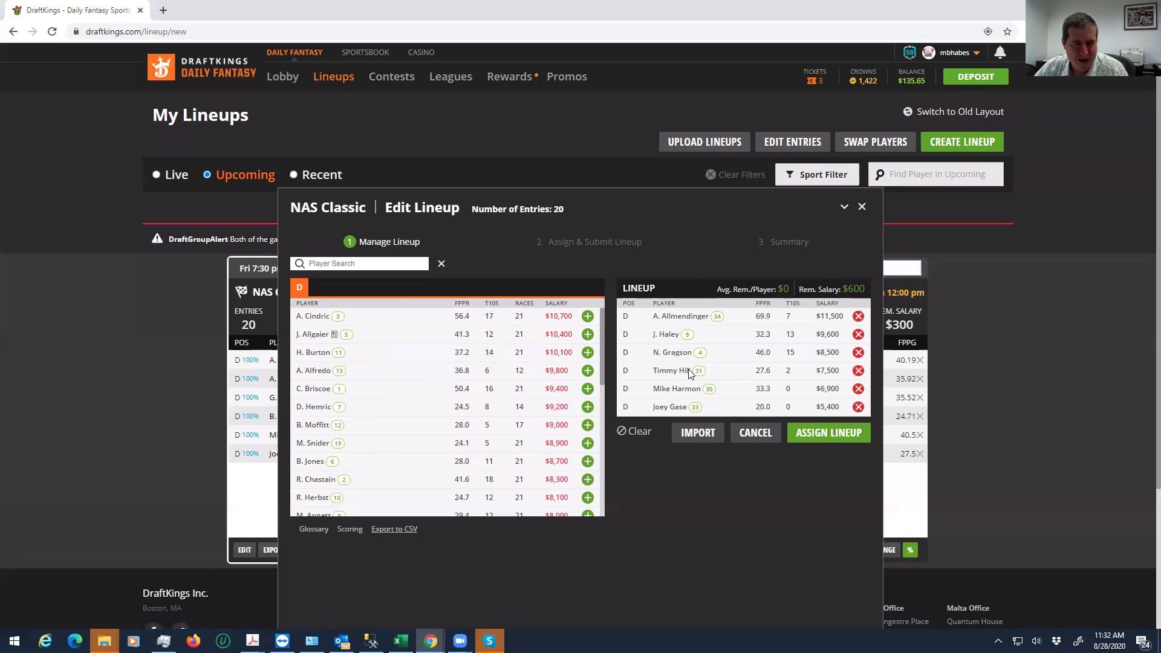
# Remove Timmy Hill, Mike Harmon and Joey Gase from the lineup.
pyautogui.scroll(-4, 689, 369)
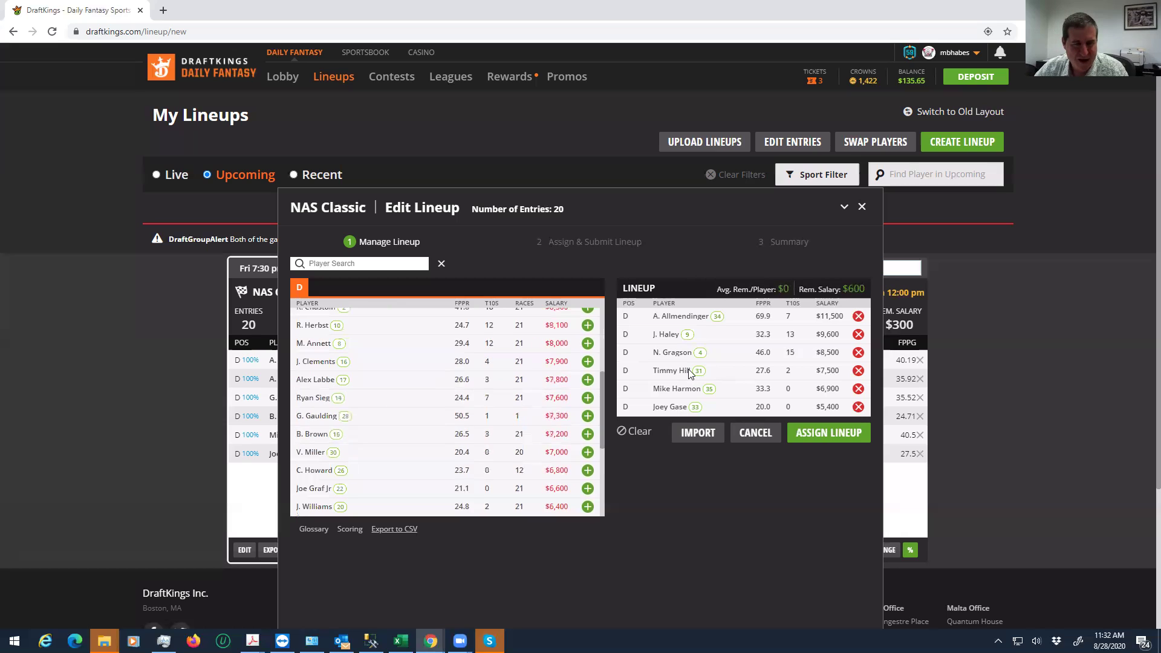
pyautogui.click(859, 371)
pyautogui.click(857, 388)
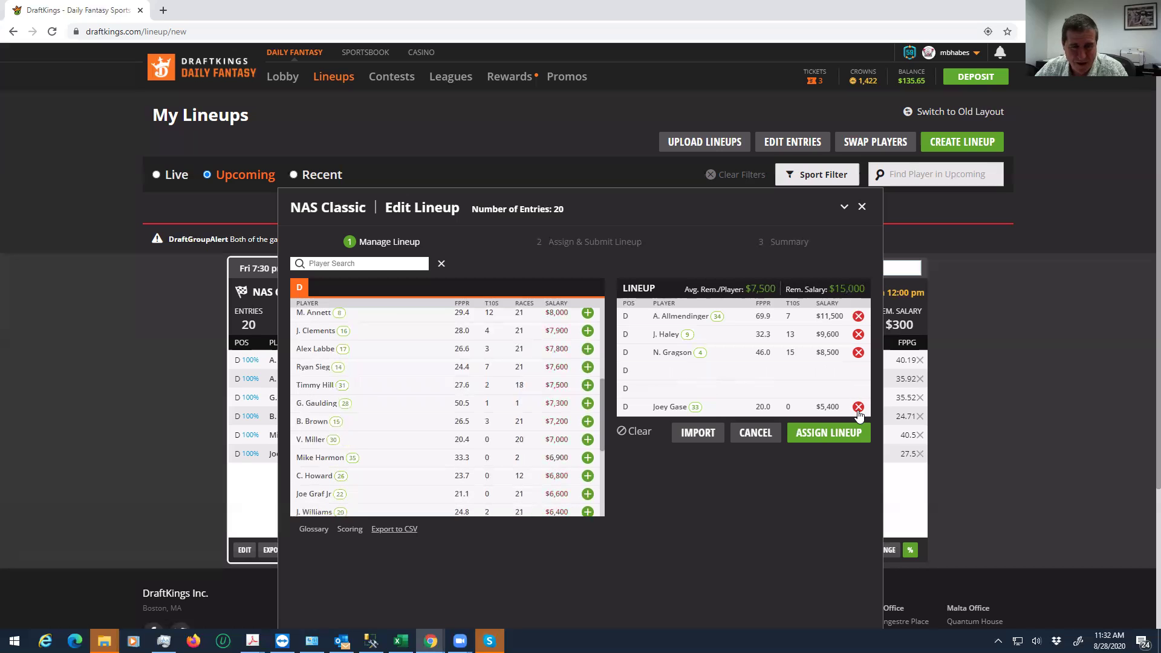
pyautogui.click(859, 407)
pyautogui.scroll(-2, 602, 426)
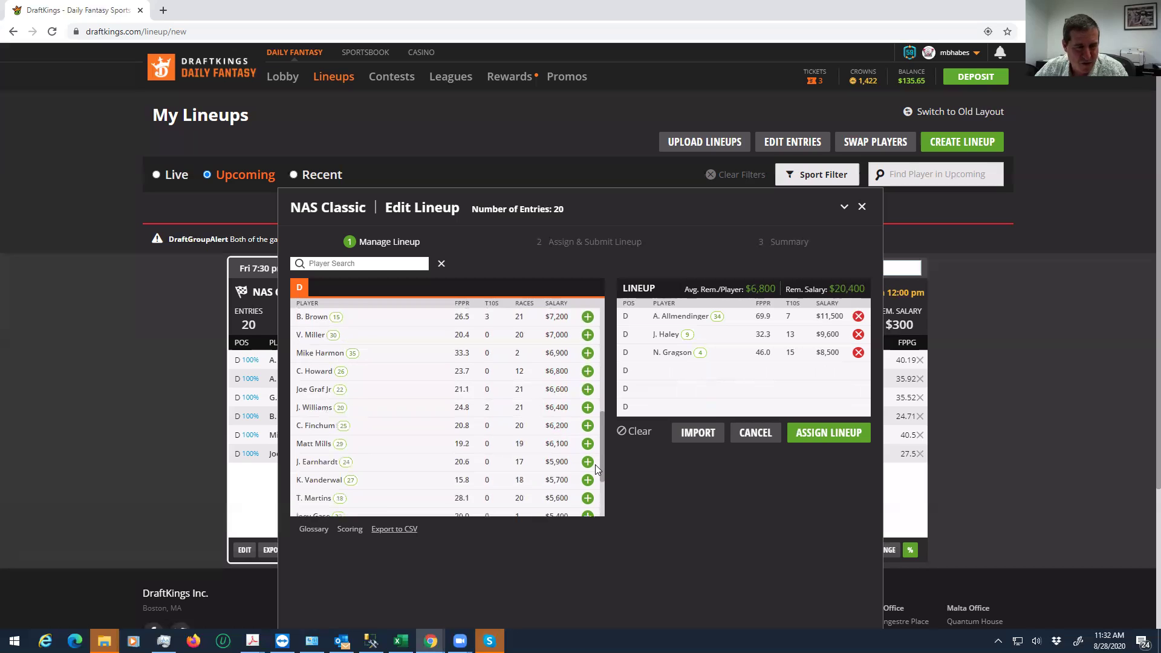
pyautogui.scroll(-1, 595, 465)
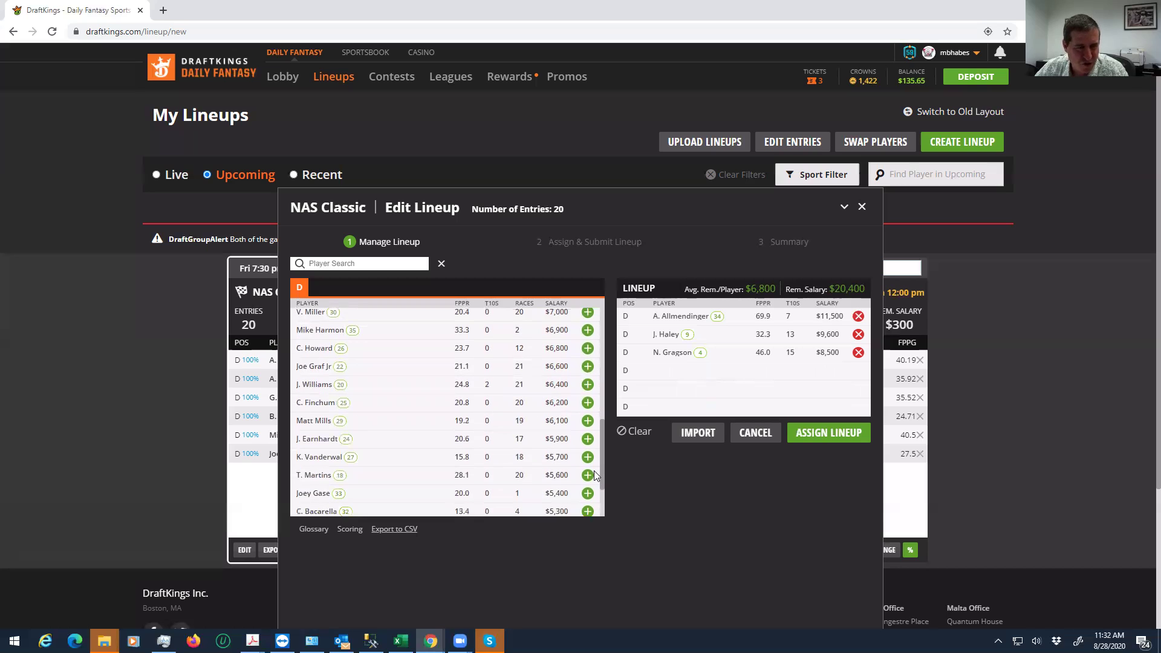
pyautogui.click(588, 414)
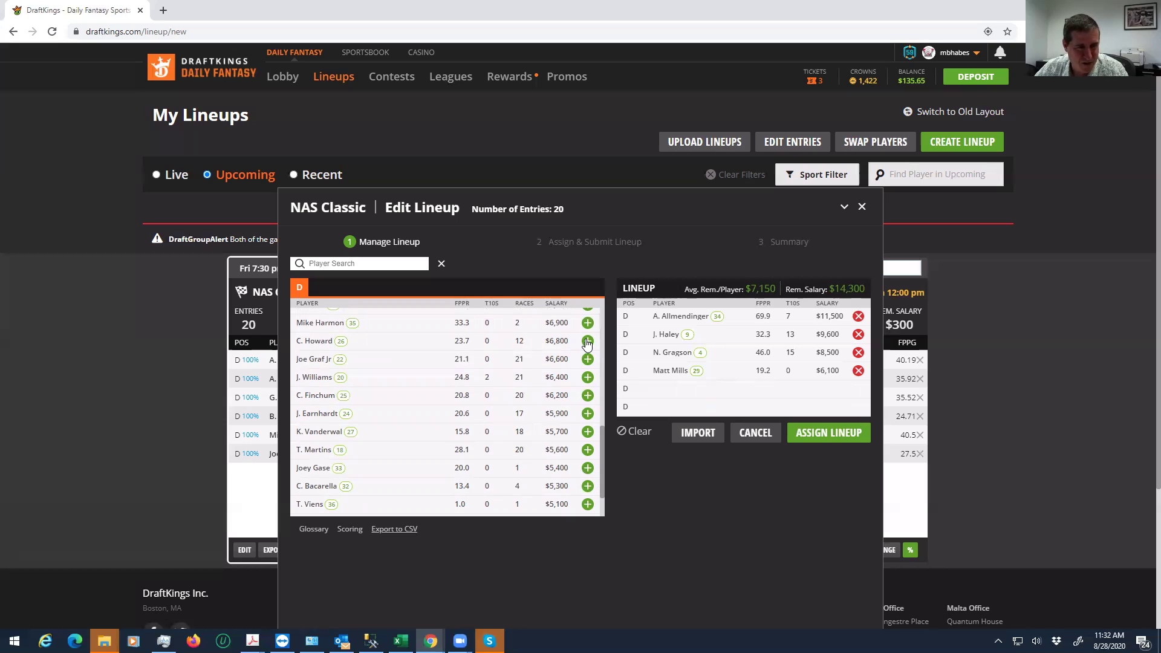
pyautogui.moveTo(604, 433); pyautogui.dragTo(603, 427)
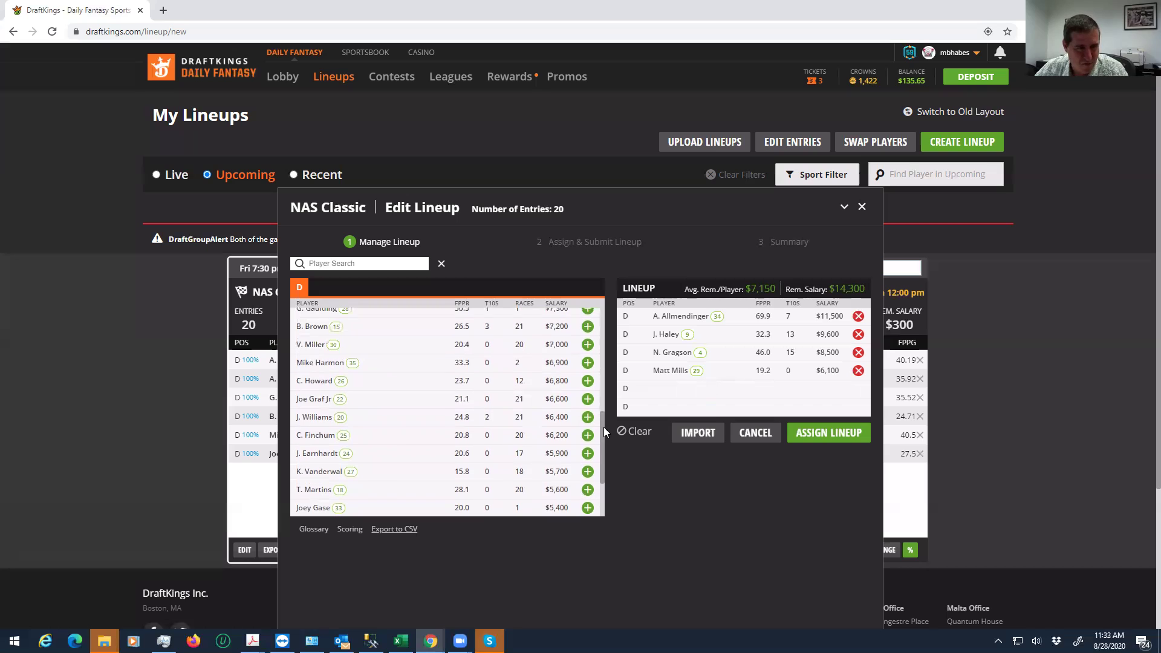
pyautogui.click(588, 346)
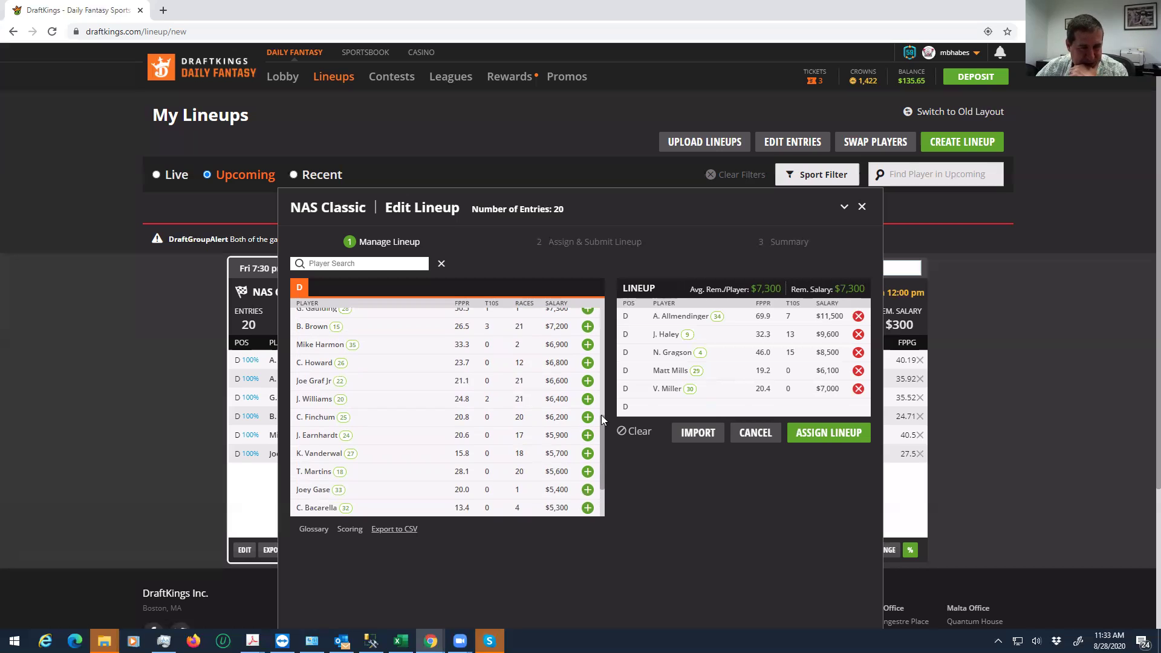
pyautogui.scroll(-1, 598, 424)
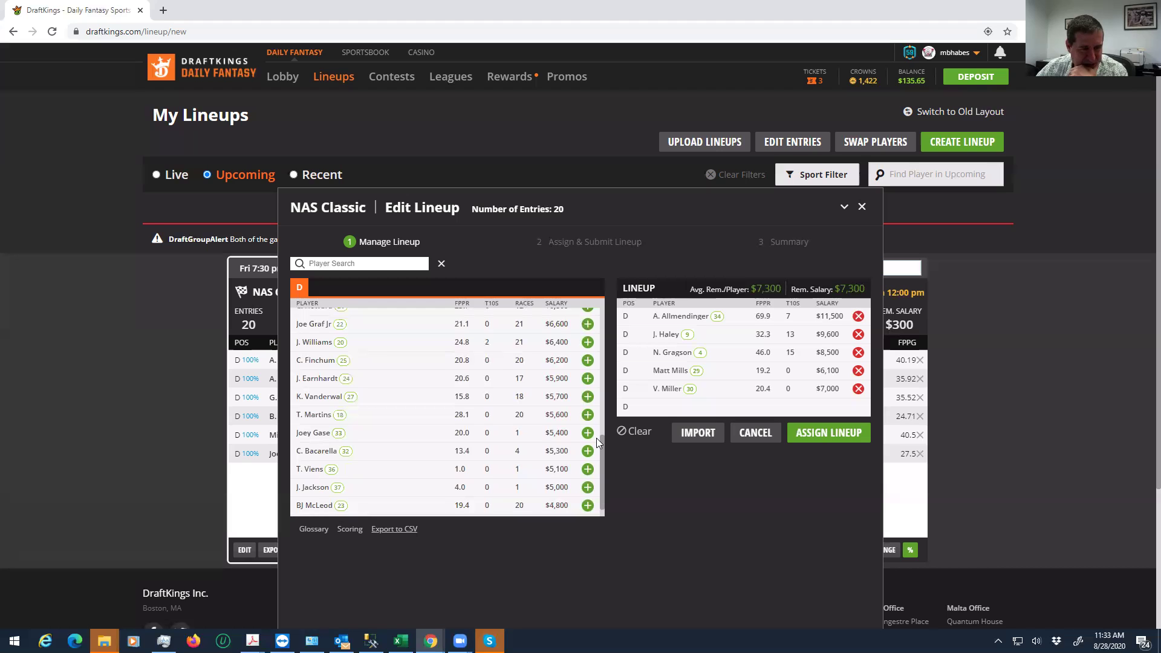
pyautogui.scroll(2, 596, 437)
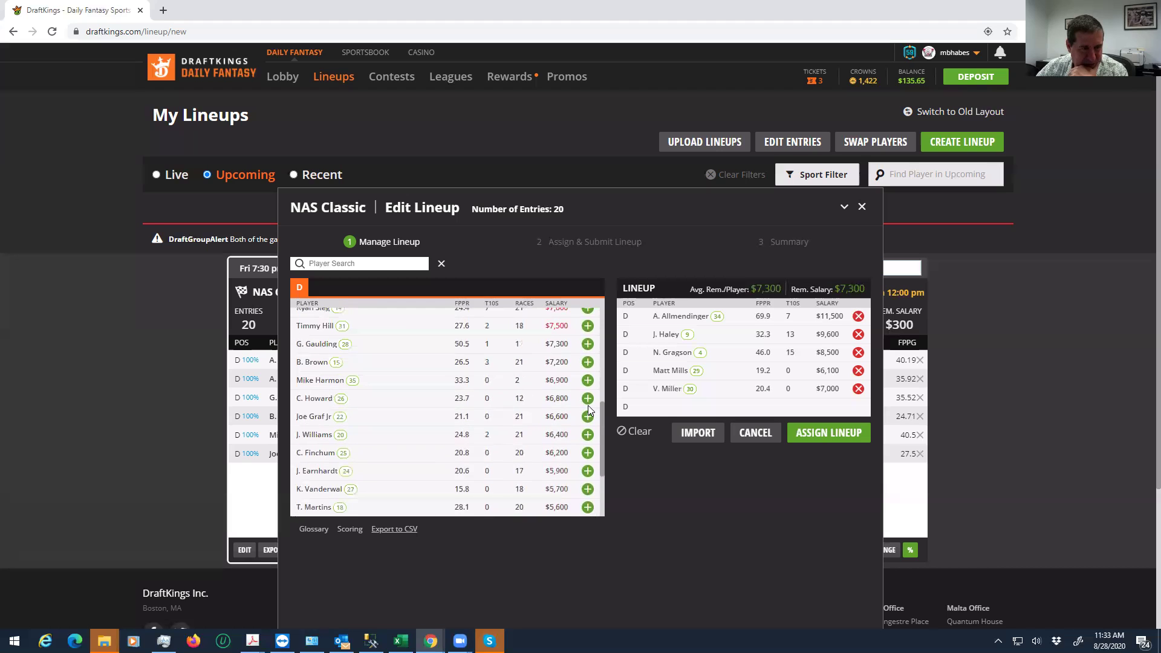
pyautogui.click(587, 356)
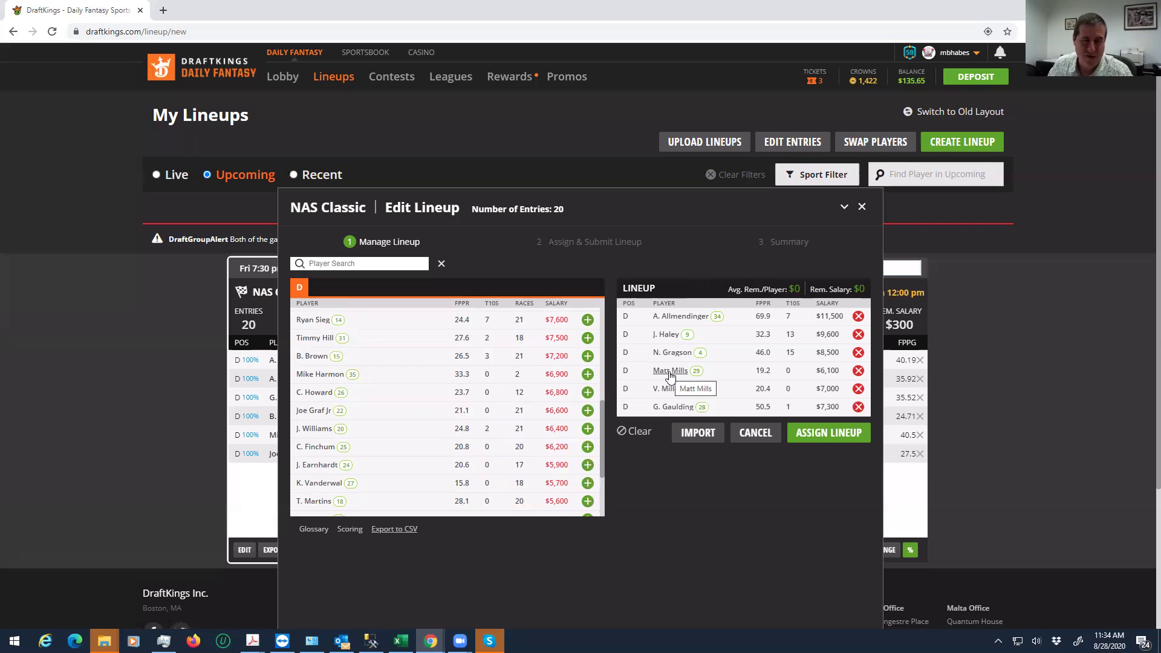
# Assign the finished lineup to all upcoming contest entries and submit it.
pyautogui.click(801, 436)
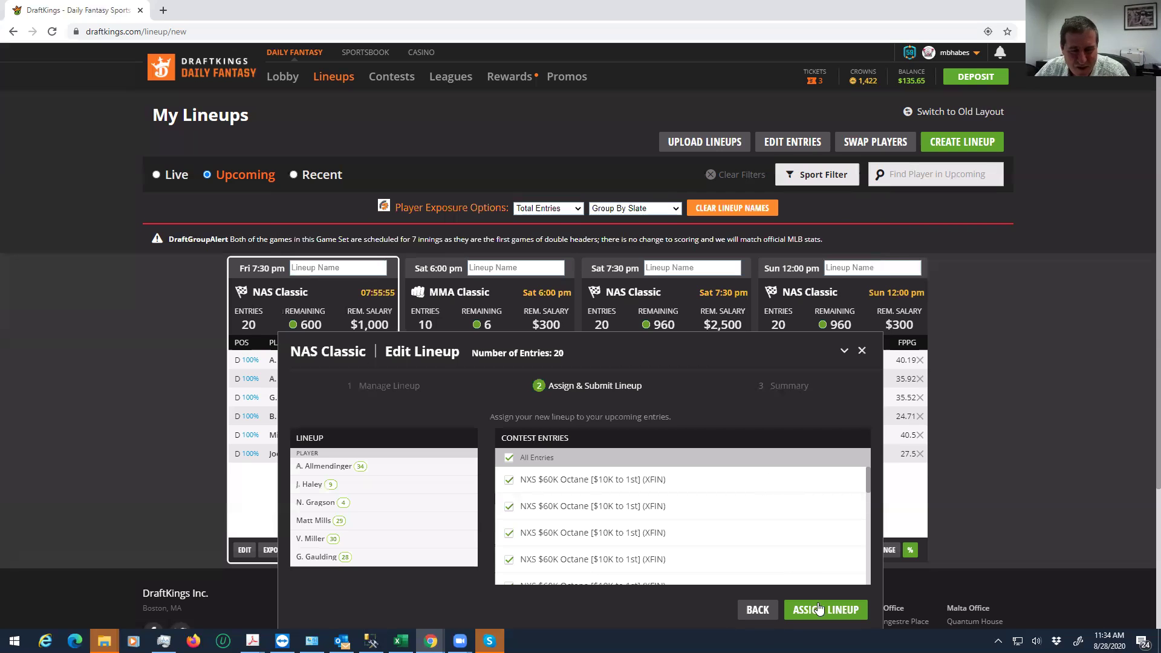
pyautogui.click(836, 610)
pyautogui.click(844, 611)
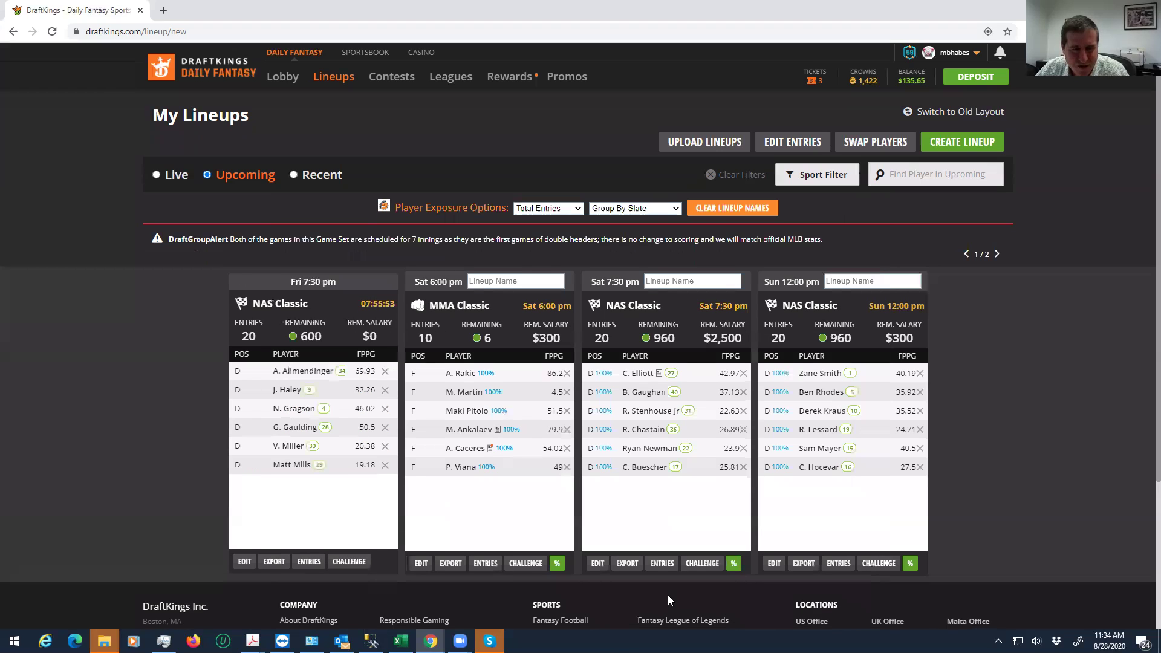
# Replace A. Allmendinger with A. Cindric in the Friday 7:30 pm NAS Classic lineup.
pyautogui.click(243, 564)
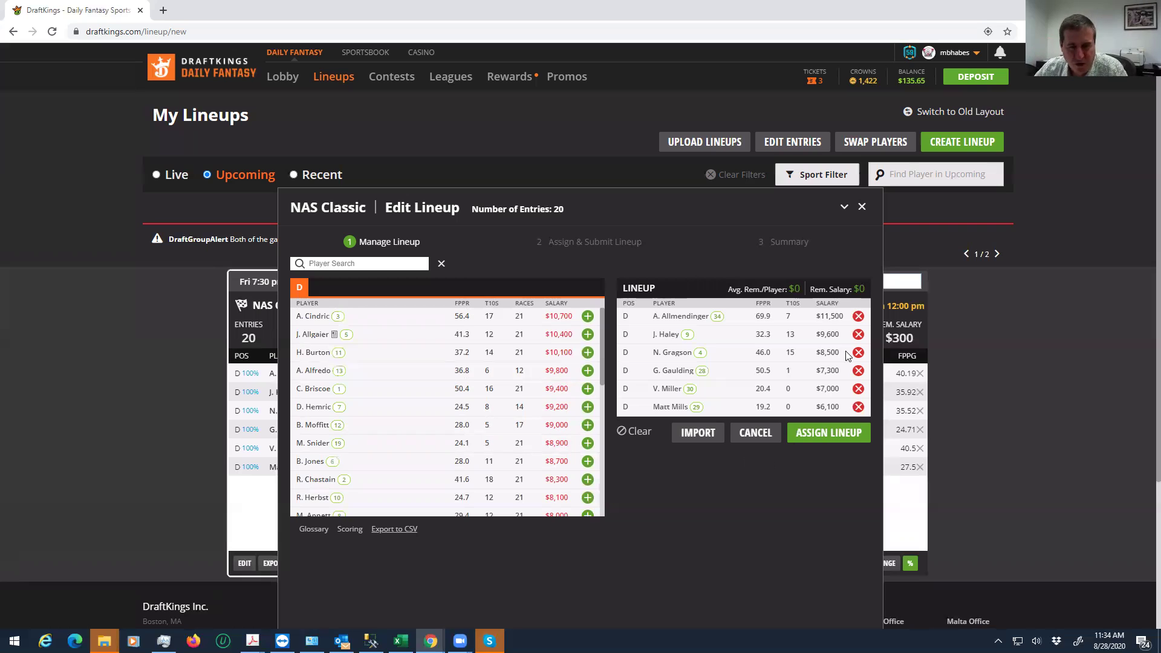
pyautogui.click(858, 317)
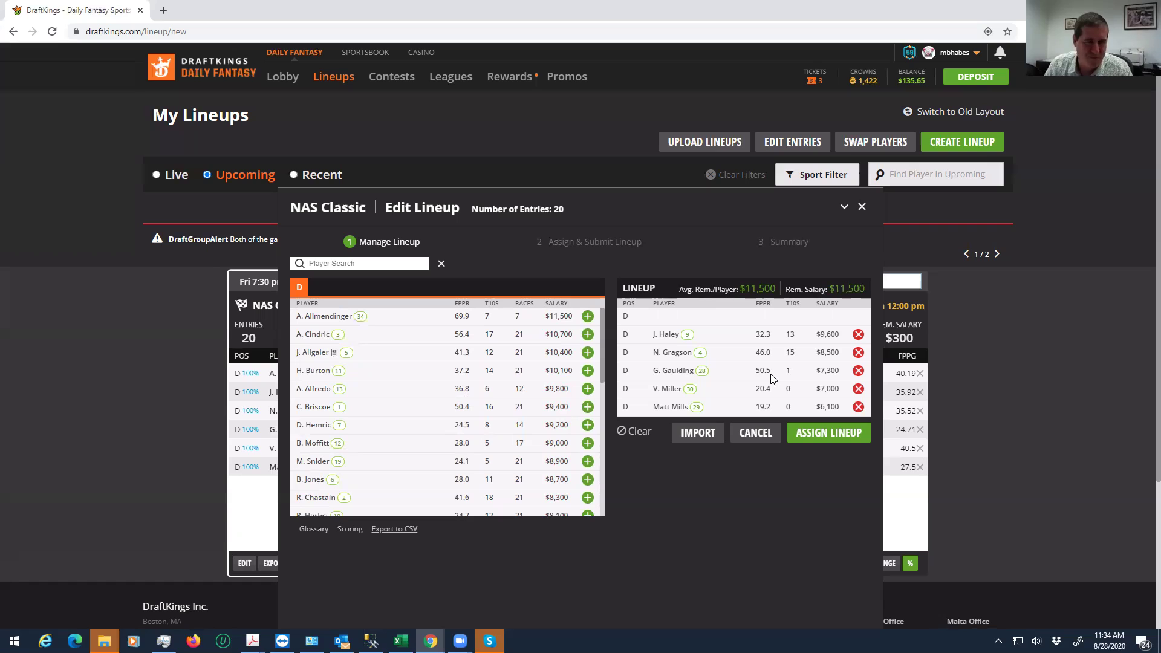
pyautogui.click(587, 336)
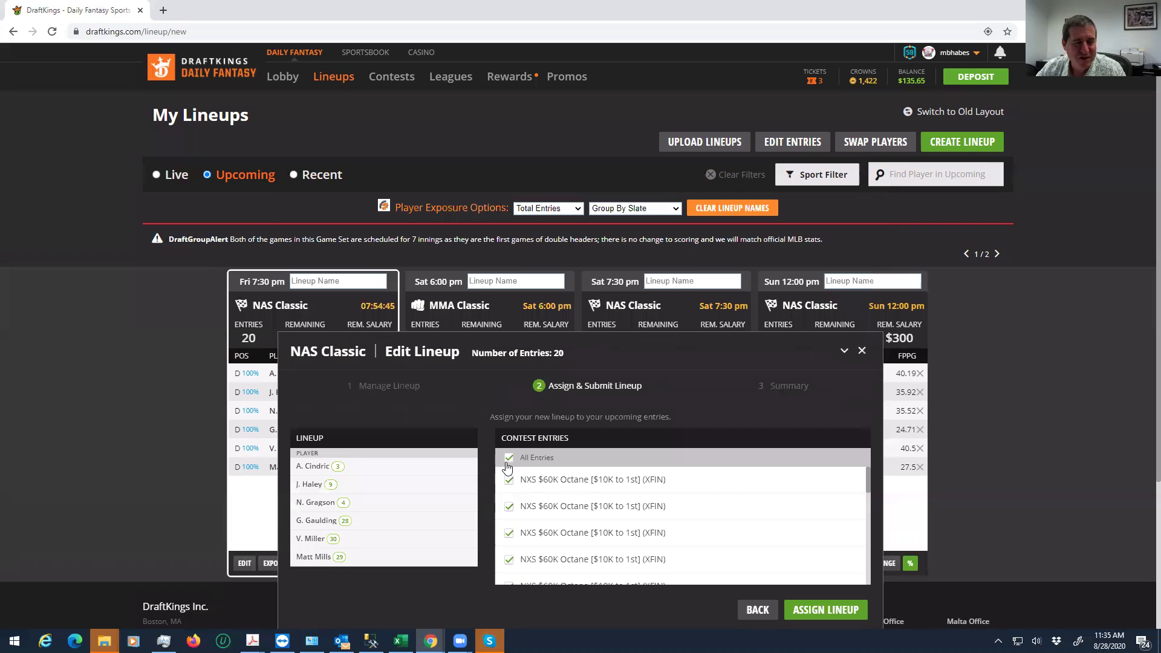
# Assign the A. Cindric version of the lineup to only four of the NXS $60K Octane entries and submit it.
pyautogui.click(509, 458)
pyautogui.click(509, 480)
pyautogui.click(509, 509)
pyautogui.click(509, 534)
pyautogui.click(508, 560)
pyautogui.moveTo(867, 486); pyautogui.dragTo(867, 500)
pyautogui.click(508, 542)
pyautogui.click(828, 611)
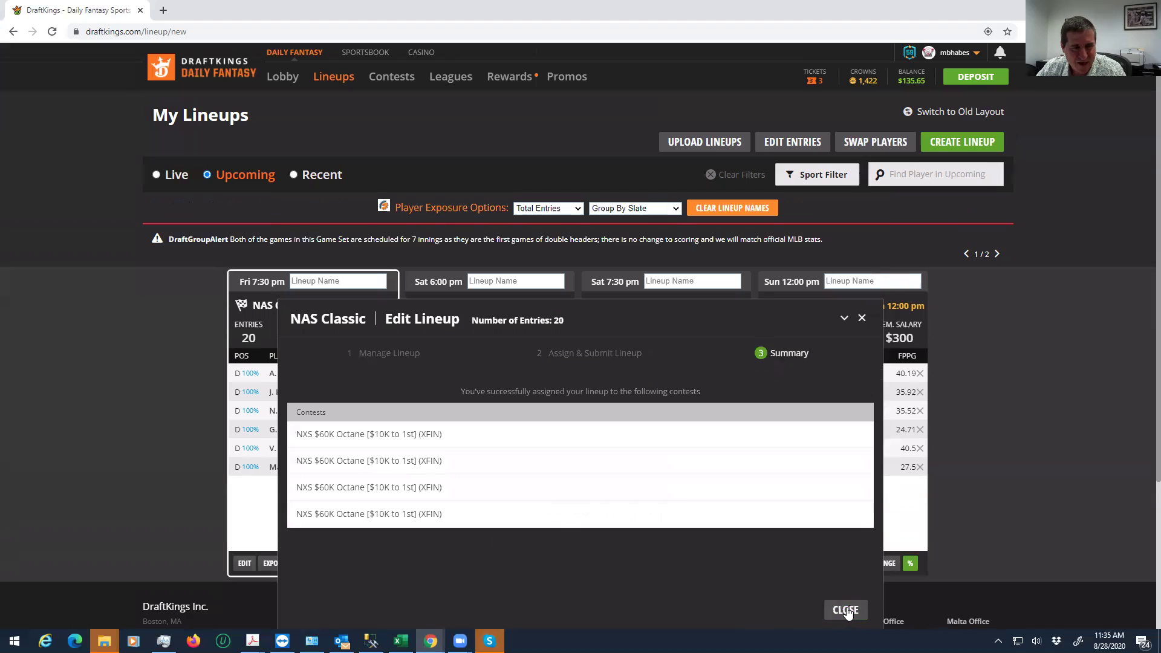
pyautogui.click(846, 612)
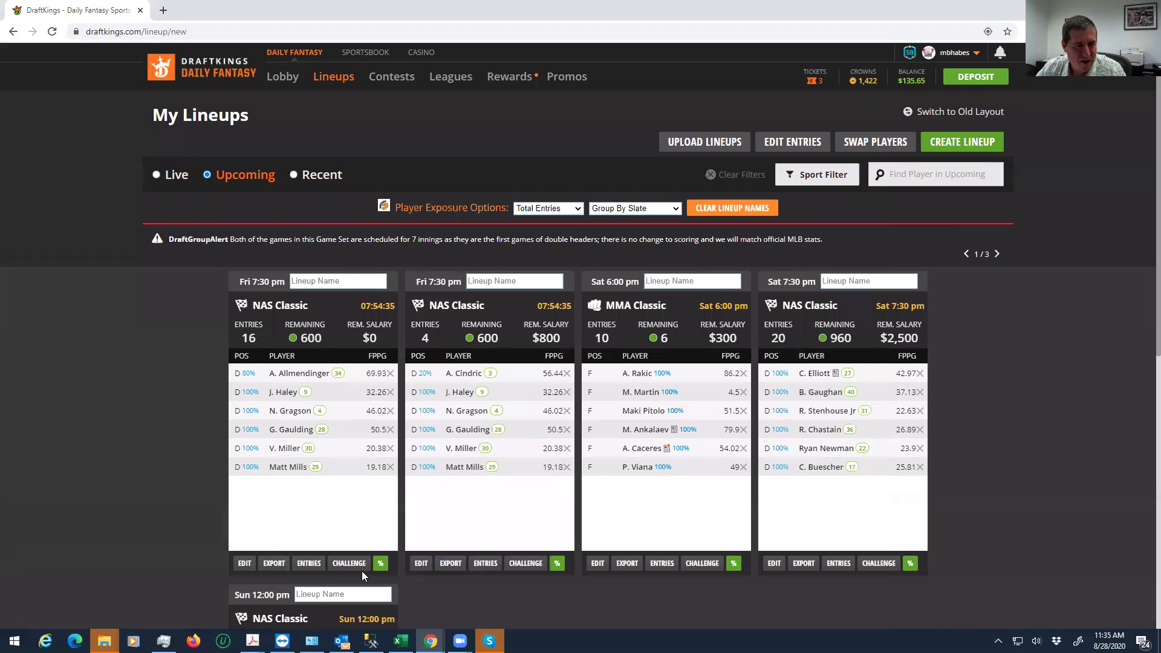
# Swap A. Allmendinger for A. Cindric in the Friday NAS Classic lineup that covers 16 entries.
pyautogui.click(245, 564)
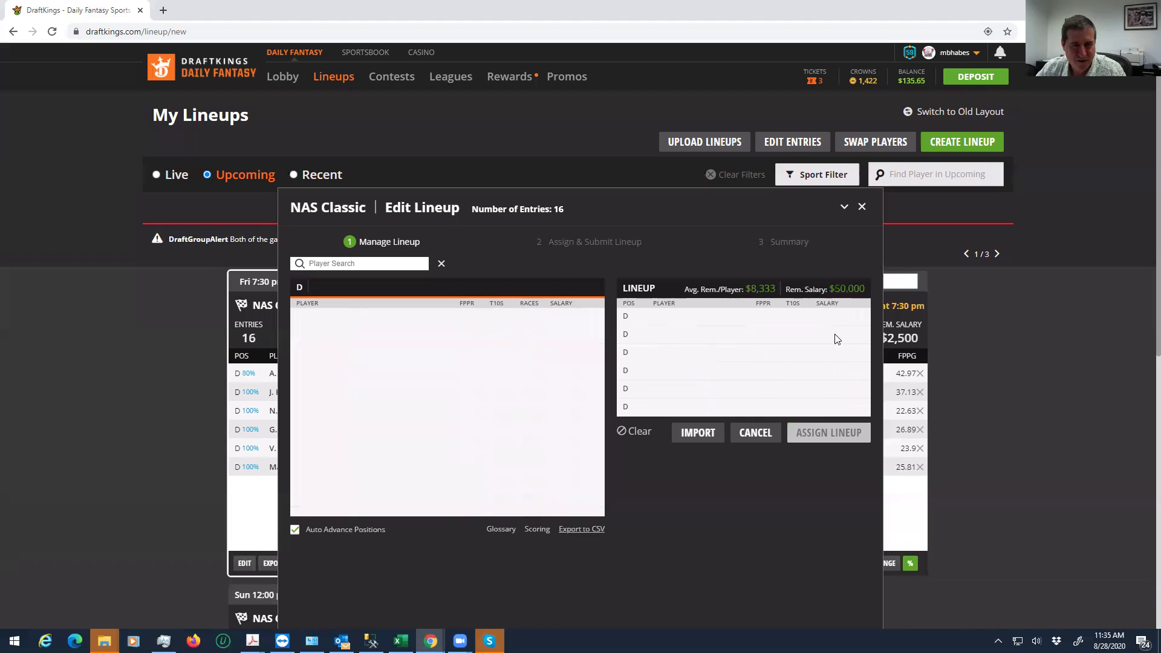
pyautogui.click(858, 316)
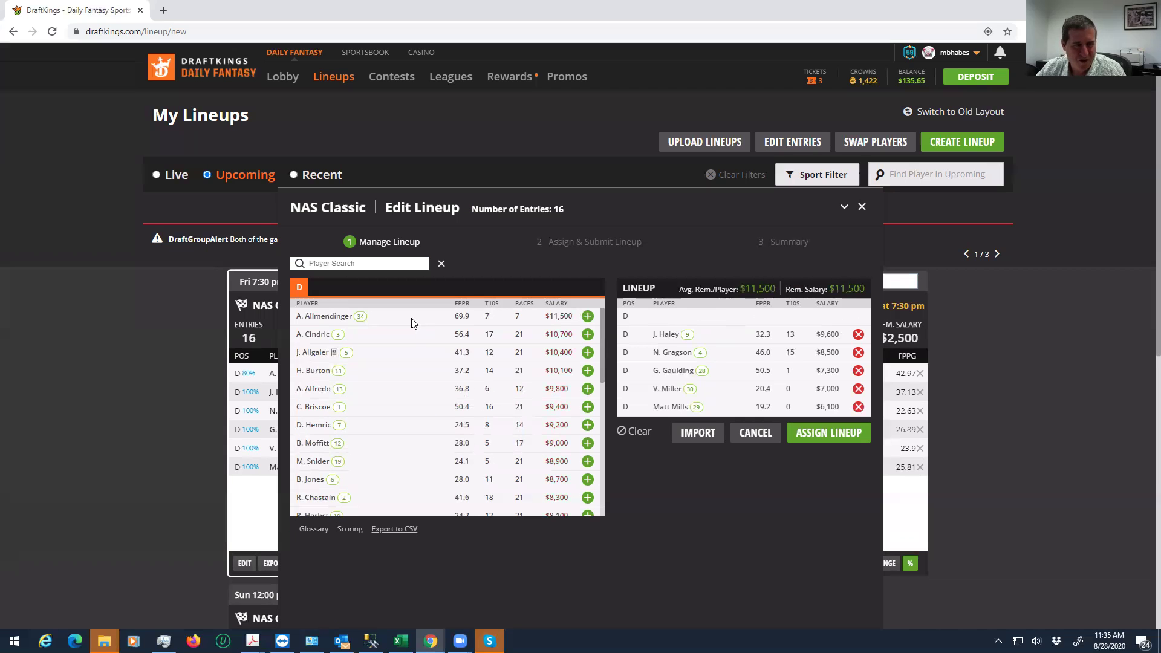
pyautogui.click(587, 334)
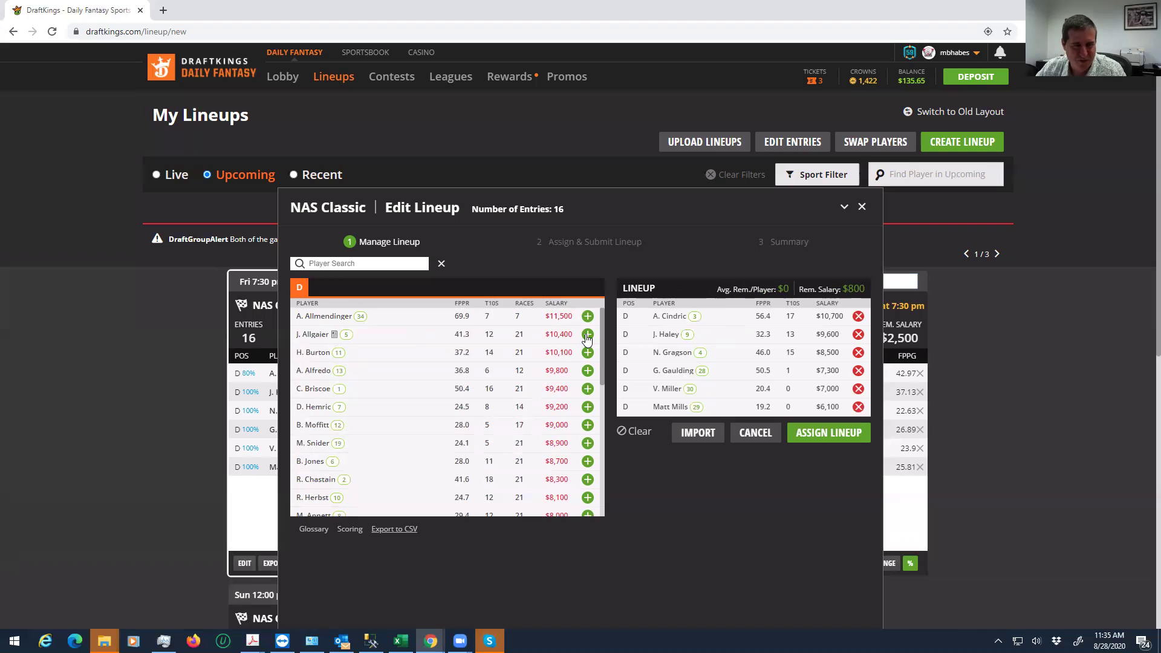
# Assign the changed lineup to only the first NXS $60K Octane entry and submit it.
pyautogui.click(806, 431)
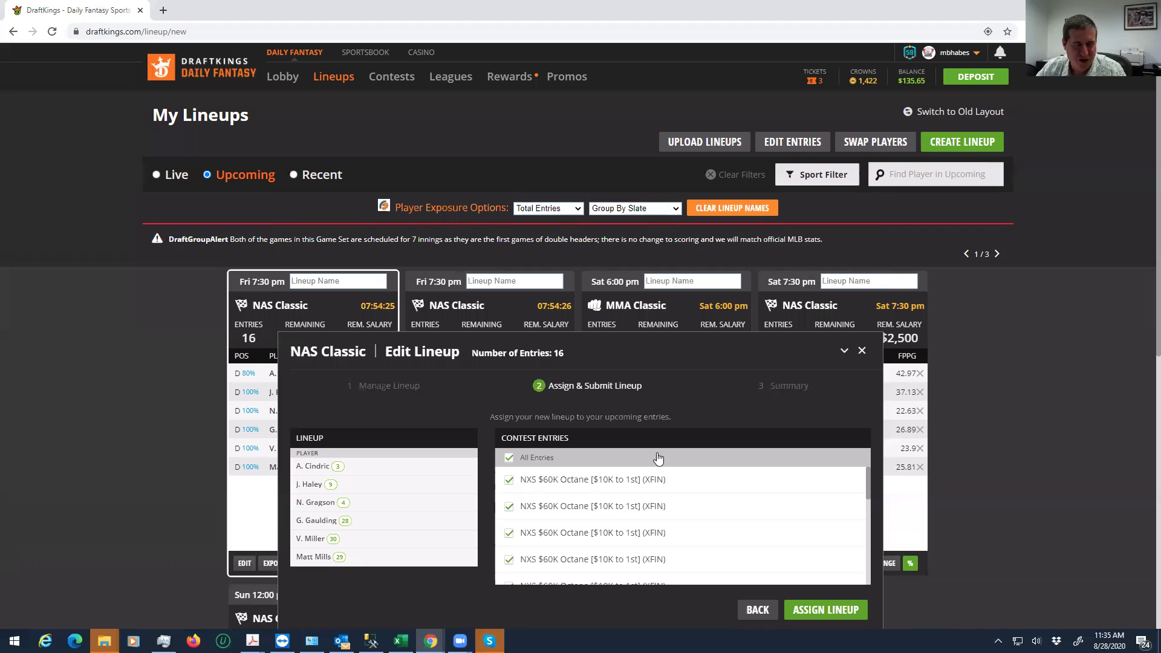
pyautogui.click(658, 459)
pyautogui.click(513, 485)
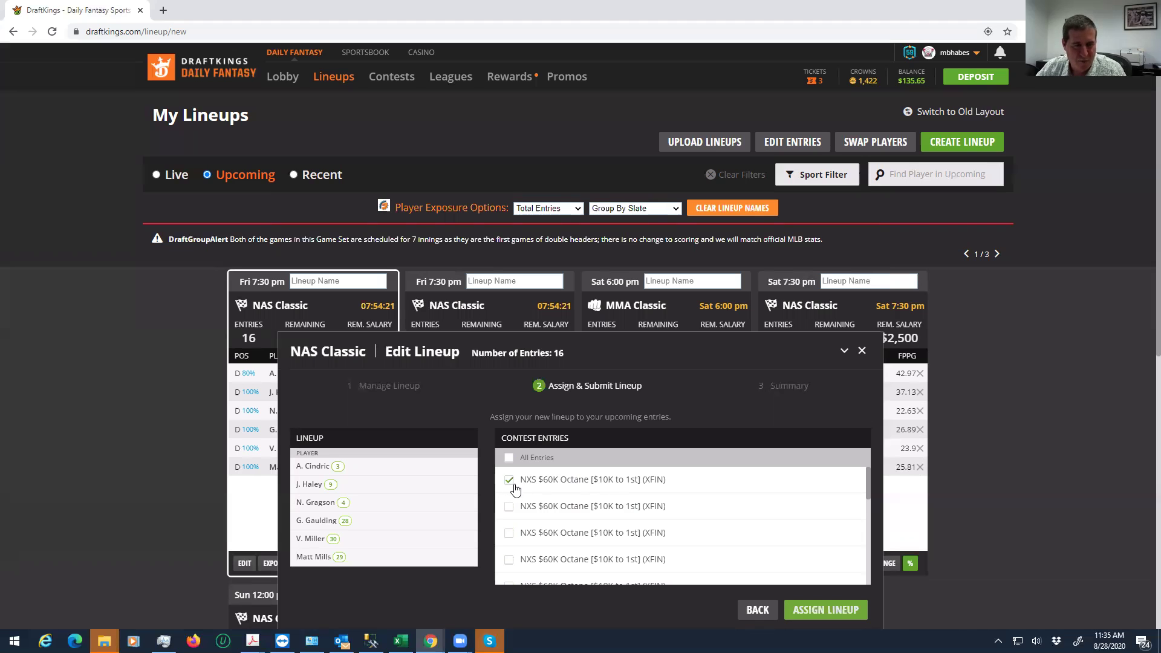
pyautogui.click(811, 608)
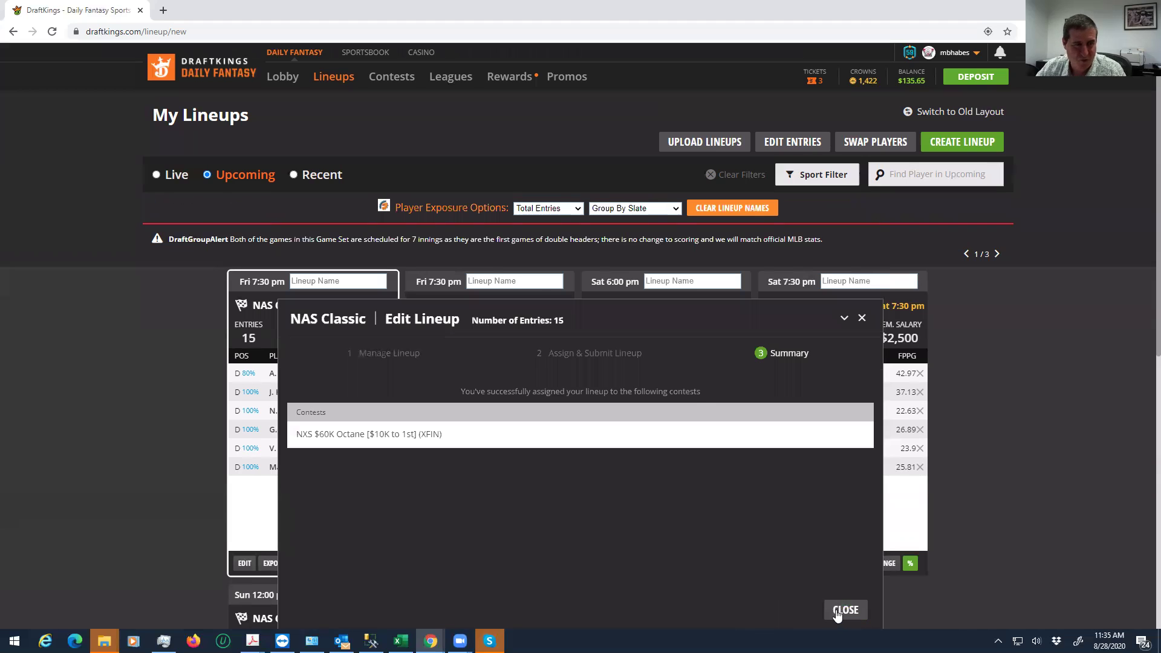
pyautogui.click(845, 610)
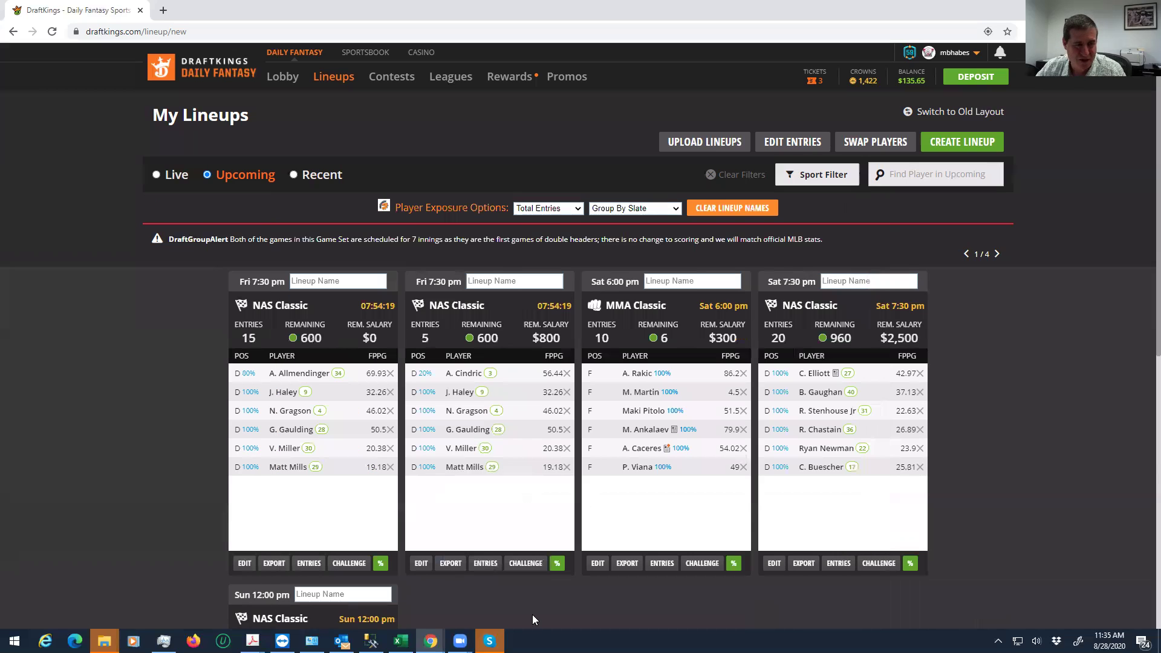
# Clear all drivers from the 15-entry Friday NAS Classic lineup and add A. Alfredo.
pyautogui.click(372, 522)
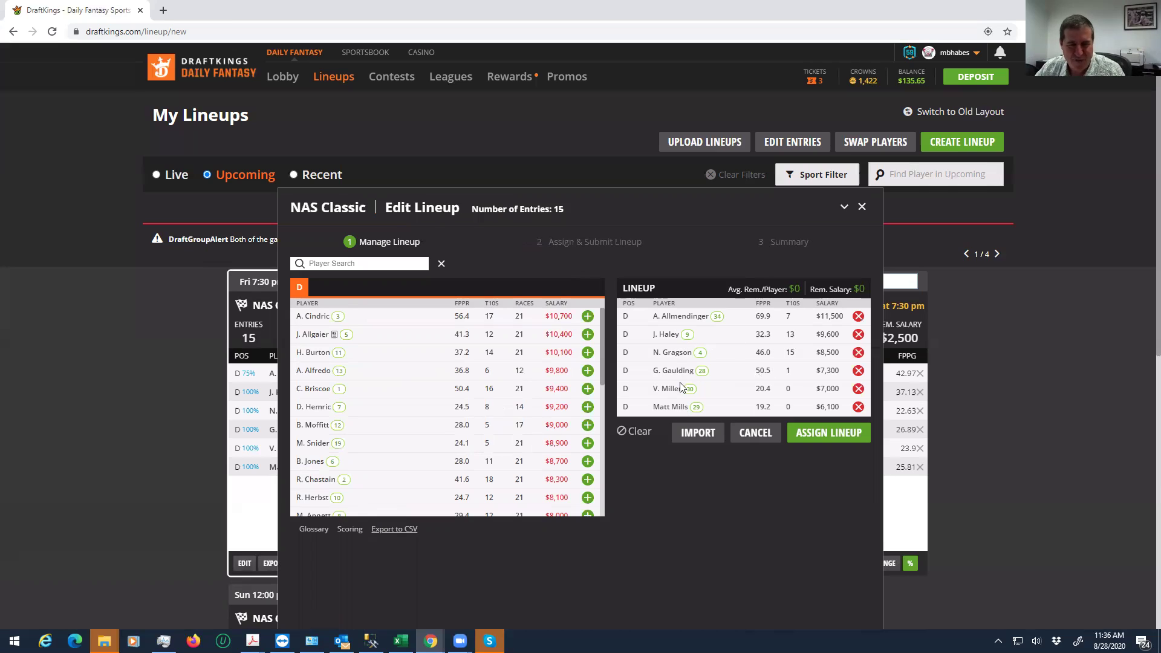
pyautogui.click(639, 433)
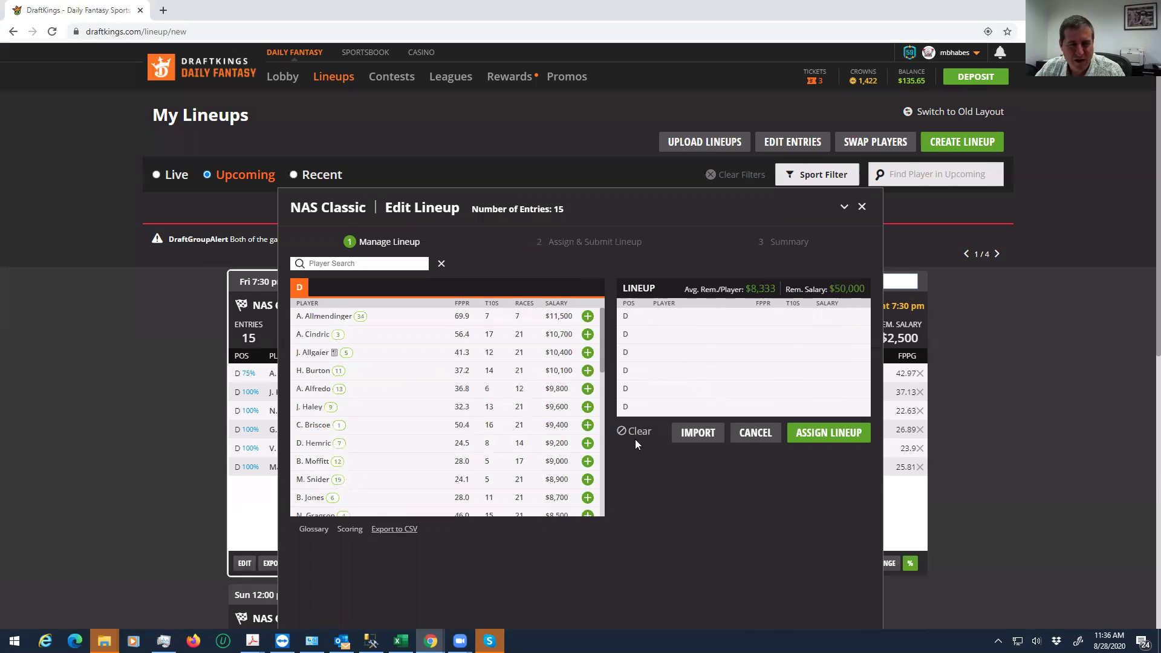
pyautogui.moveTo(601, 355)
pyautogui.mouseDown()
pyautogui.moveTo(601, 448)
pyautogui.moveTo(607, 338)
pyautogui.mouseUp()
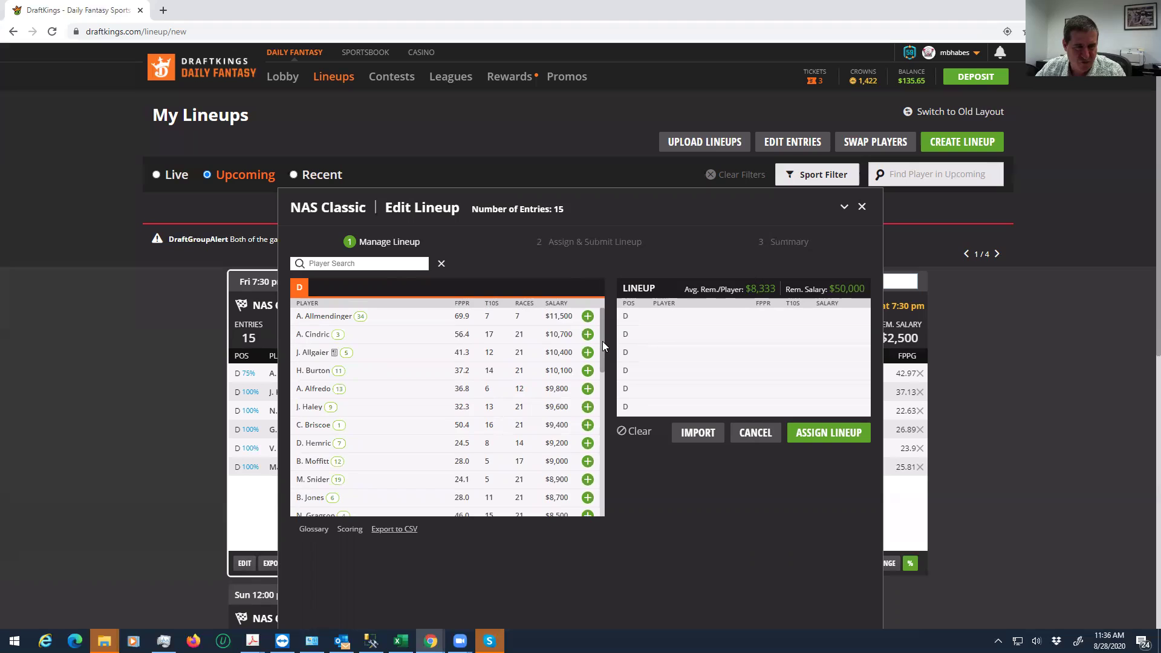
pyautogui.moveTo(602, 341); pyautogui.dragTo(599, 402)
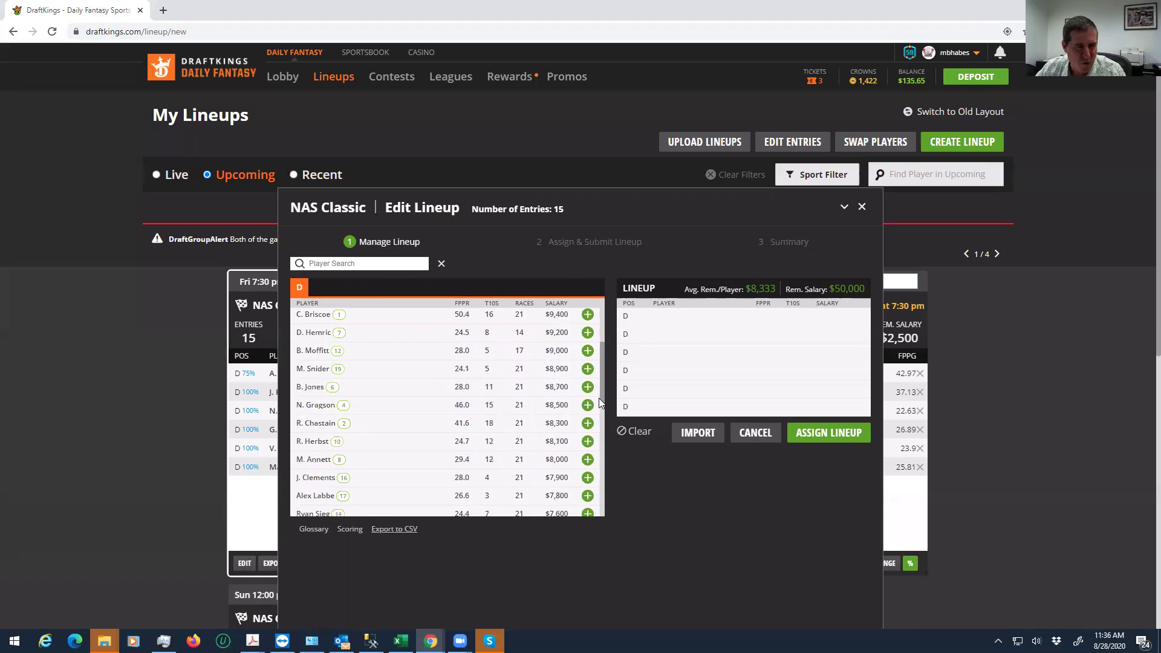
pyautogui.scroll(-1, 599, 403)
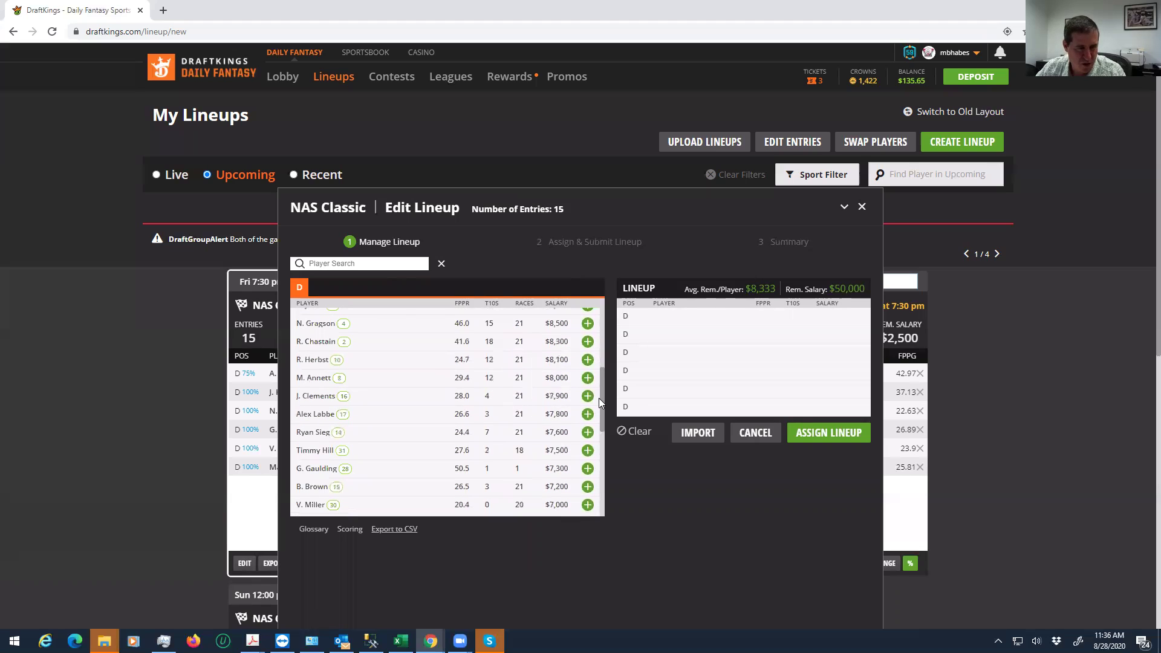
pyautogui.moveTo(599, 398); pyautogui.dragTo(590, 326)
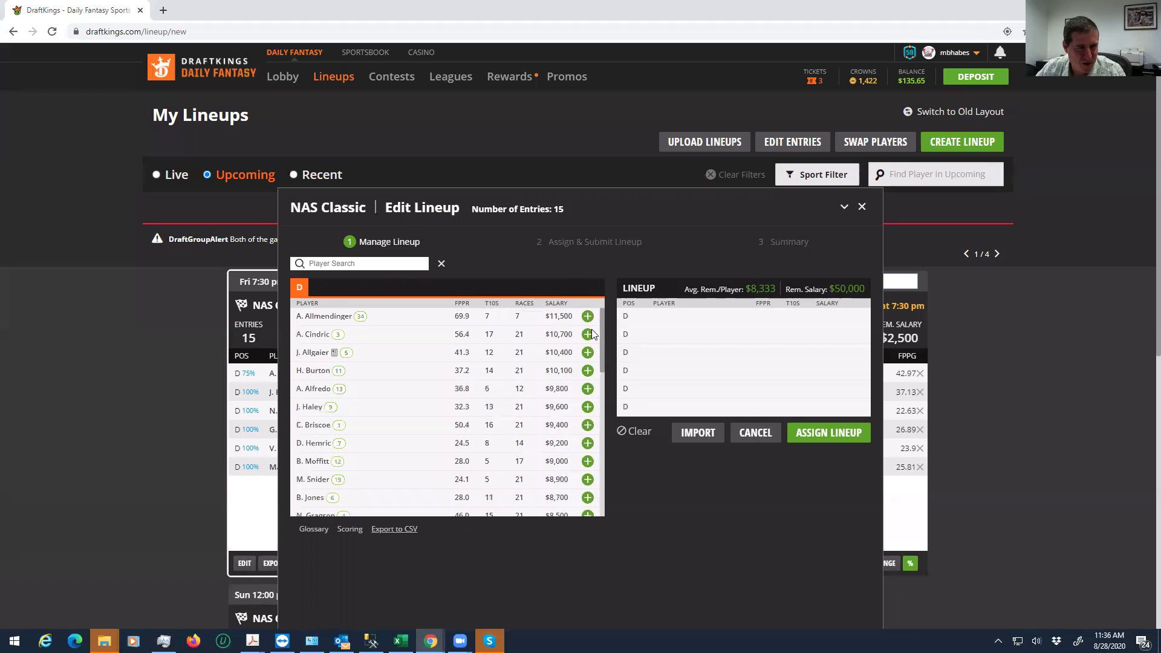
pyautogui.click(587, 388)
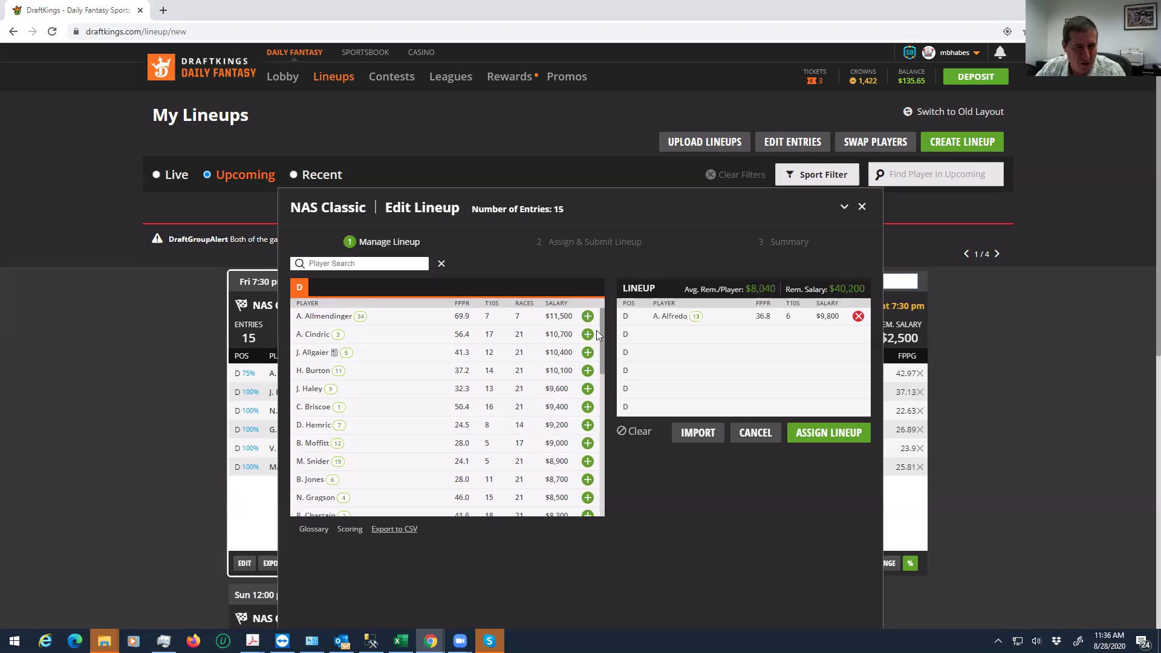
pyautogui.moveTo(601, 335); pyautogui.dragTo(588, 455)
pyautogui.scroll(-1, 588, 454)
pyautogui.scroll(1, 583, 447)
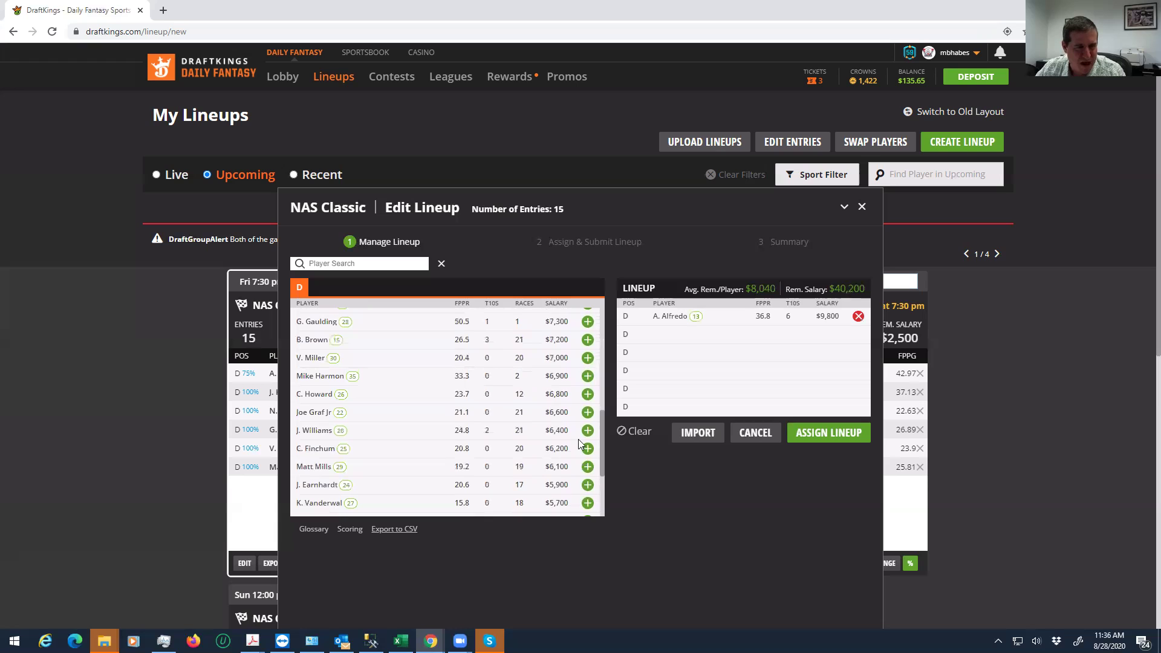
pyautogui.scroll(2, 578, 439)
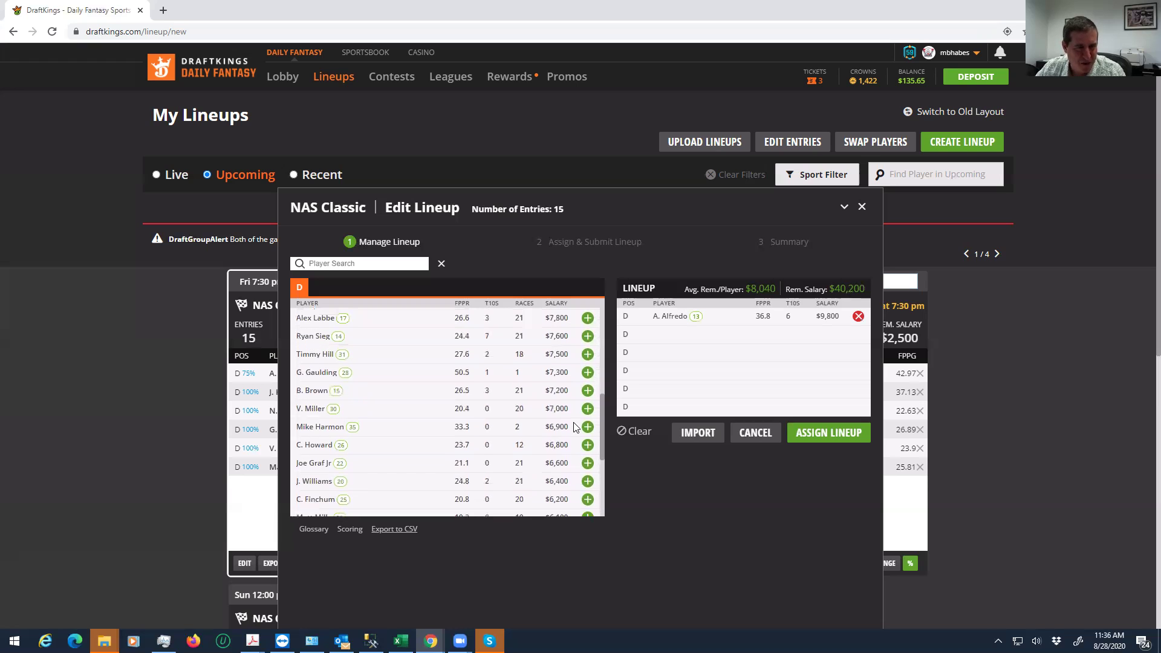
pyautogui.click(587, 390)
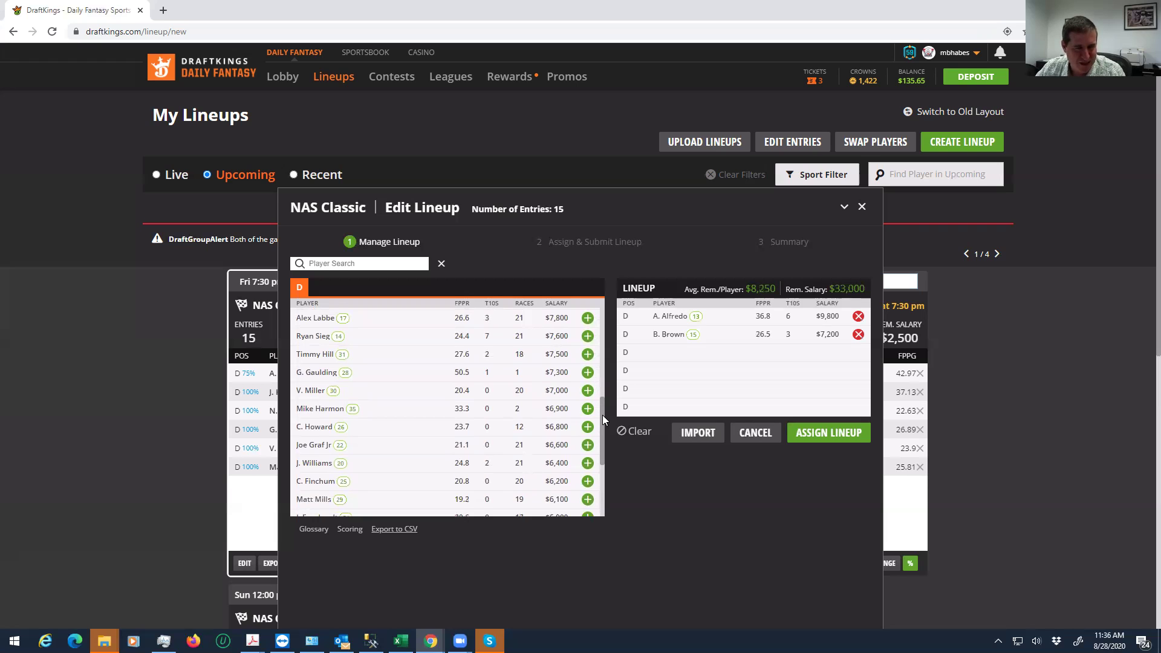
pyautogui.moveTo(602, 415); pyautogui.dragTo(588, 352)
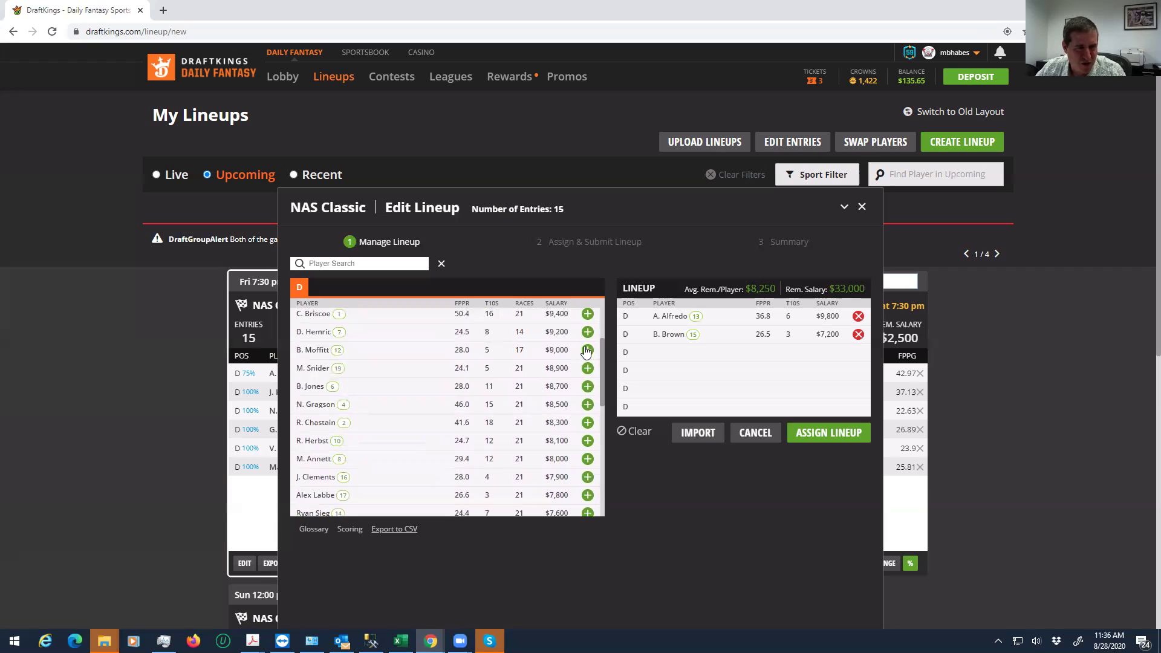
pyautogui.click(587, 368)
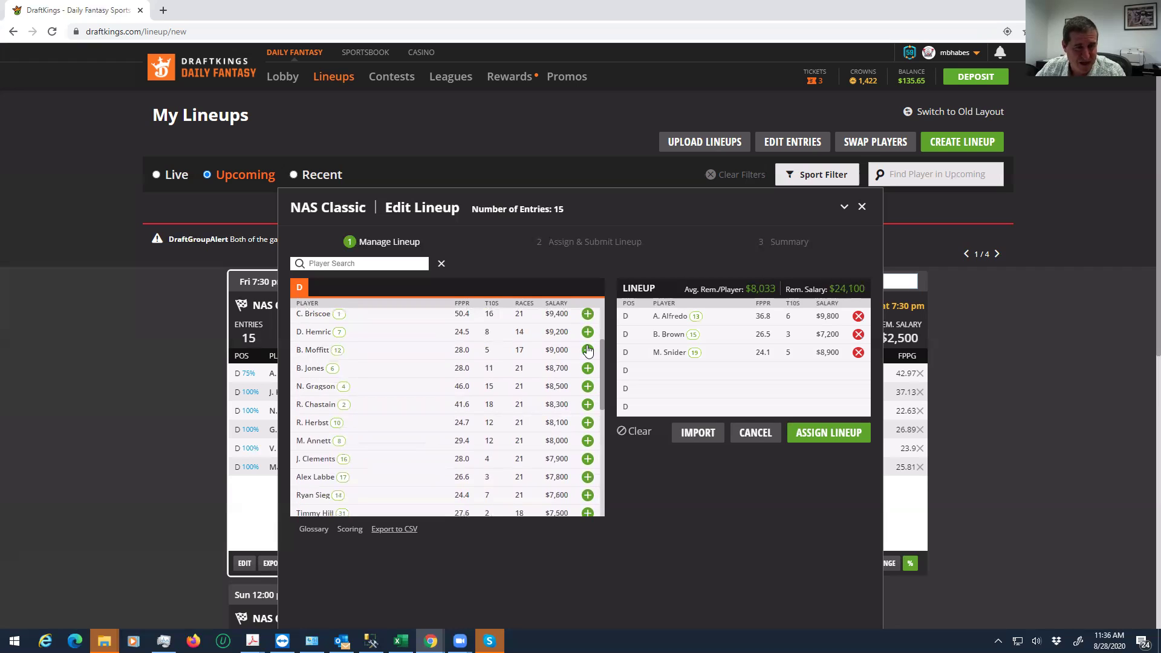
pyautogui.click(587, 350)
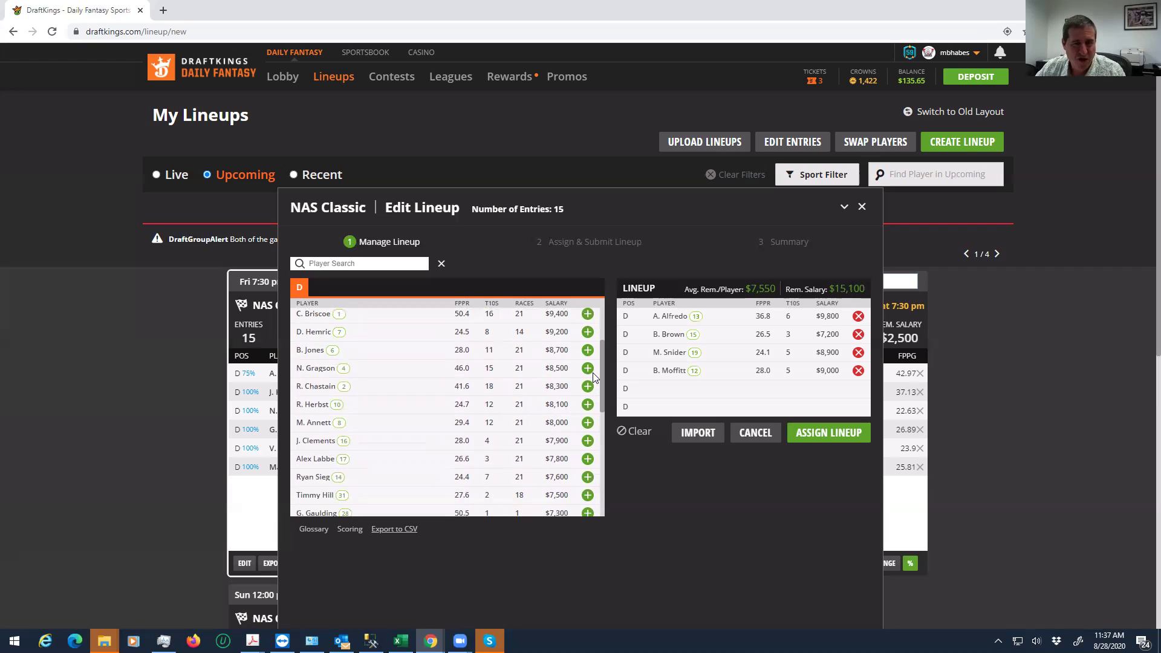
# Replace A. Alfredo with J. Allgaier in the lineup.
pyautogui.moveTo(601, 357); pyautogui.dragTo(604, 310)
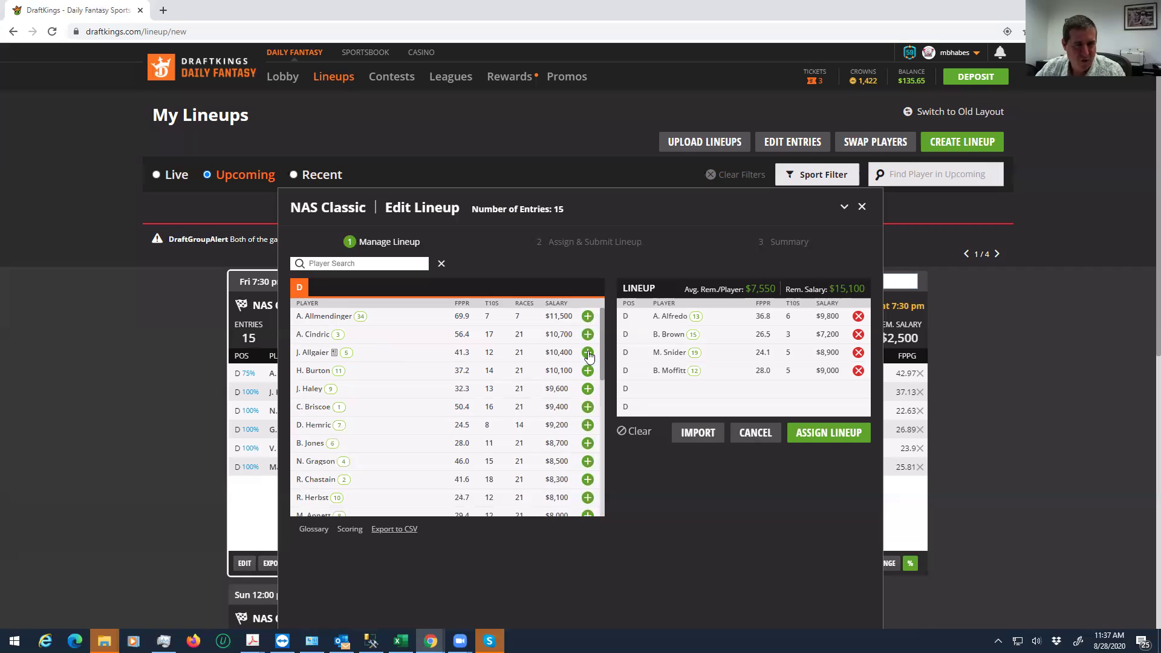
pyautogui.click(858, 317)
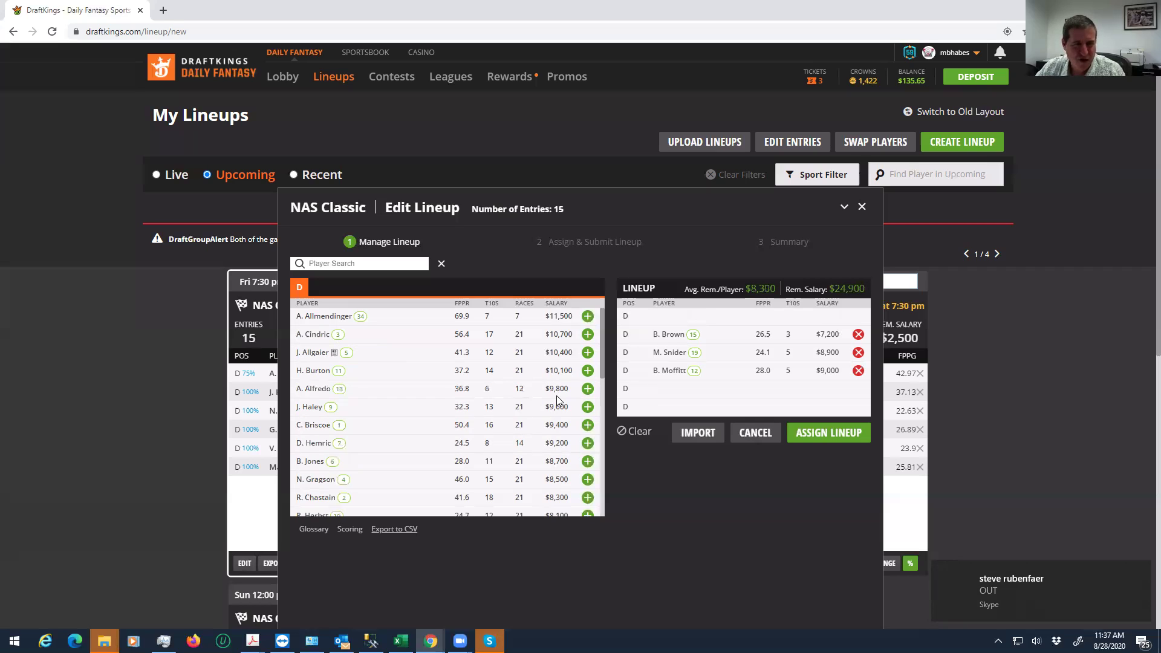
pyautogui.click(587, 352)
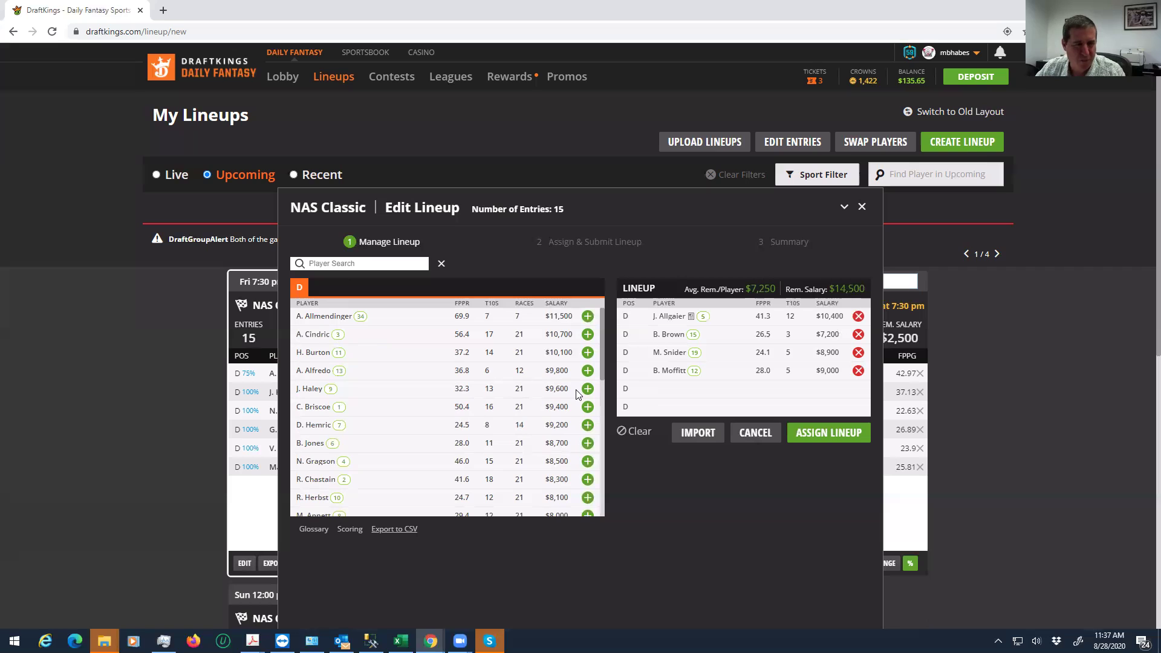
# Fill the last two lineup slots with A. Alfredo, found by searching for "alfr", and J. Little.
pyautogui.click(349, 263)
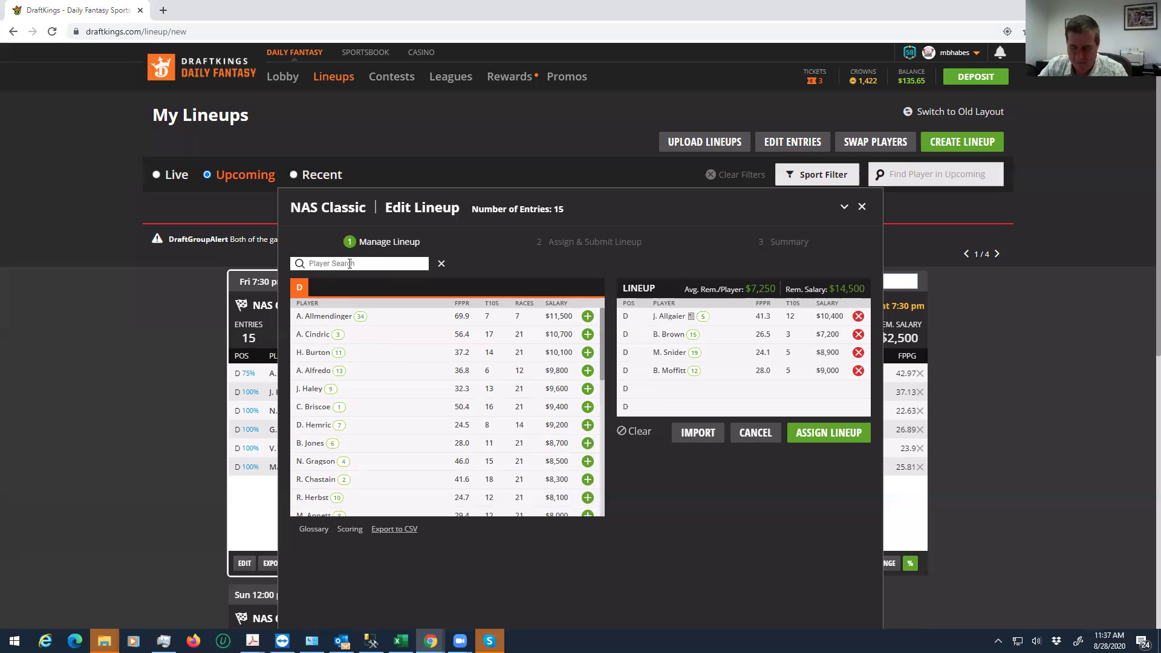
pyautogui.write('ald')
pyautogui.press('BackSpace')
pyautogui.write('fr')
pyautogui.click(592, 316)
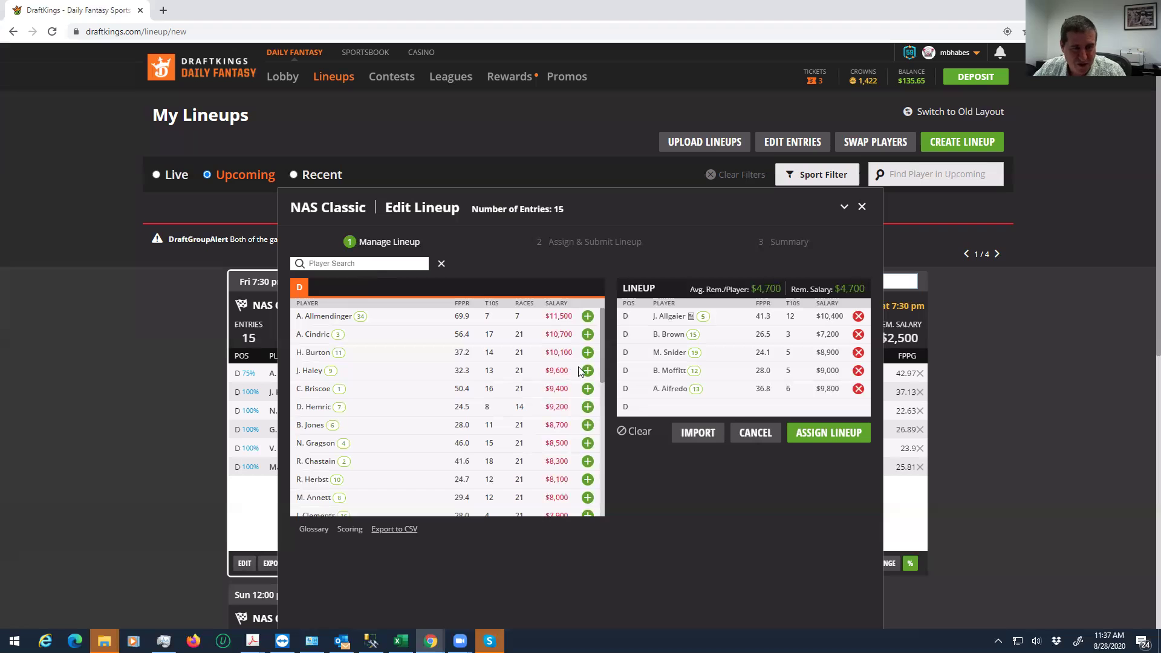
pyautogui.moveTo(604, 361); pyautogui.dragTo(605, 494)
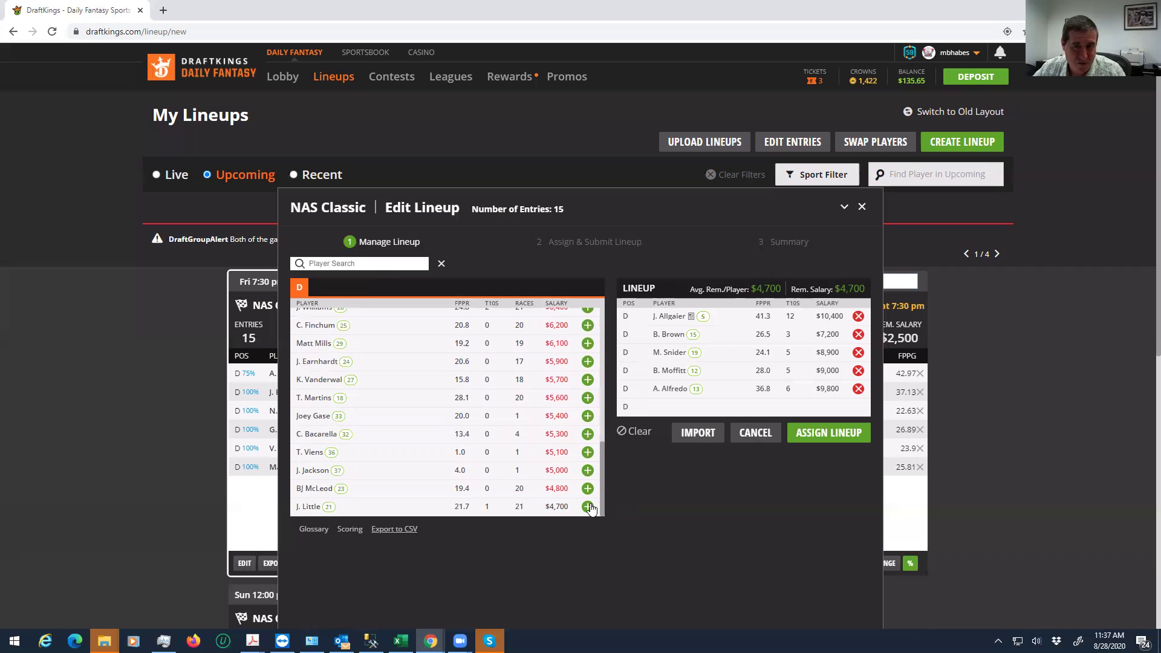
pyautogui.click(590, 507)
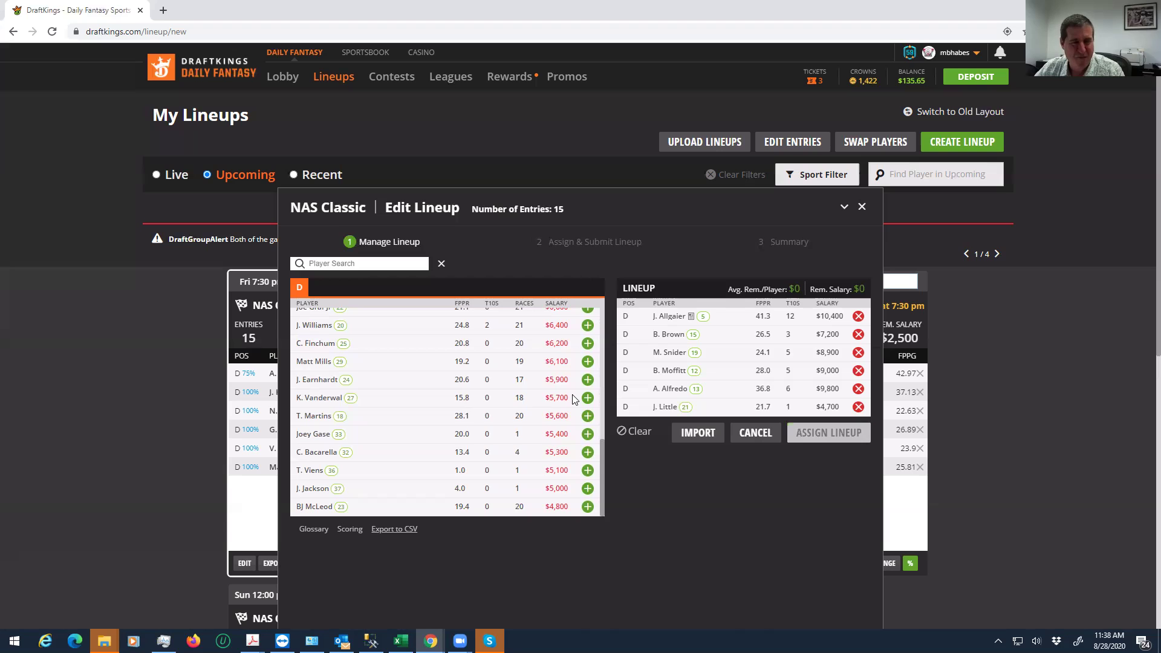
# Assign the J. Allgaier lineup to only the first five NXS $60K Octane entries and submit it.
pyautogui.click(829, 433)
pyautogui.click(509, 457)
pyautogui.click(510, 480)
pyautogui.click(511, 506)
pyautogui.click(512, 533)
pyautogui.click(513, 561)
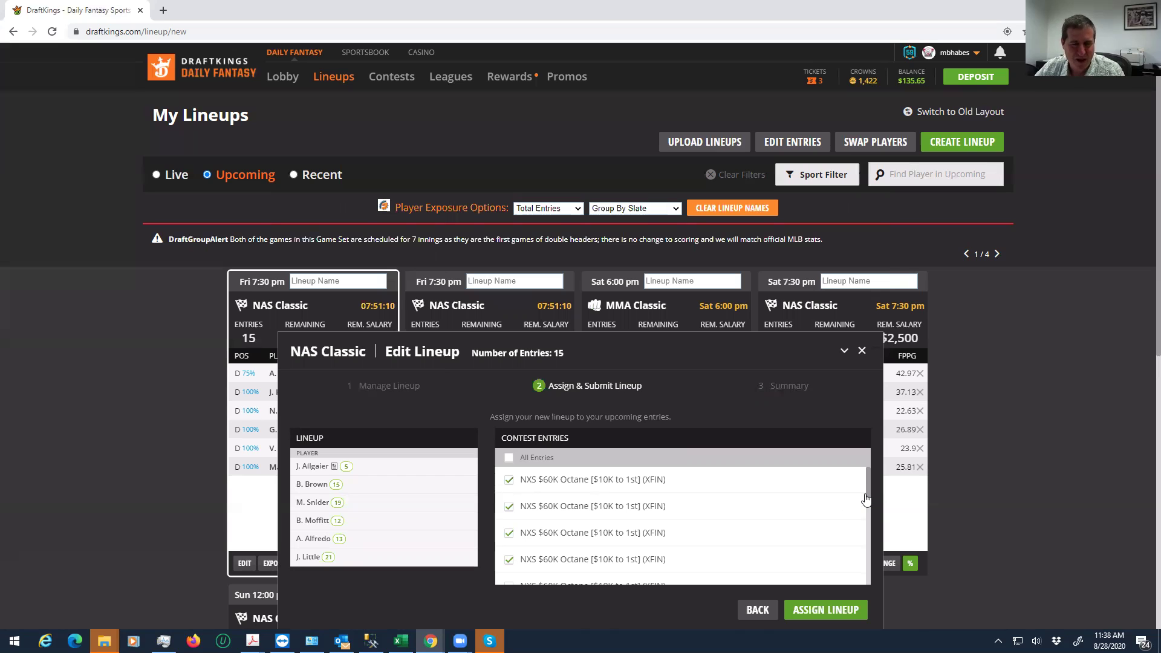
pyautogui.moveTo(867, 494)
pyautogui.mouseDown()
pyautogui.moveTo(867, 514)
pyautogui.moveTo(864, 476)
pyautogui.moveTo(876, 501)
pyautogui.mouseUp()
pyautogui.click(509, 539)
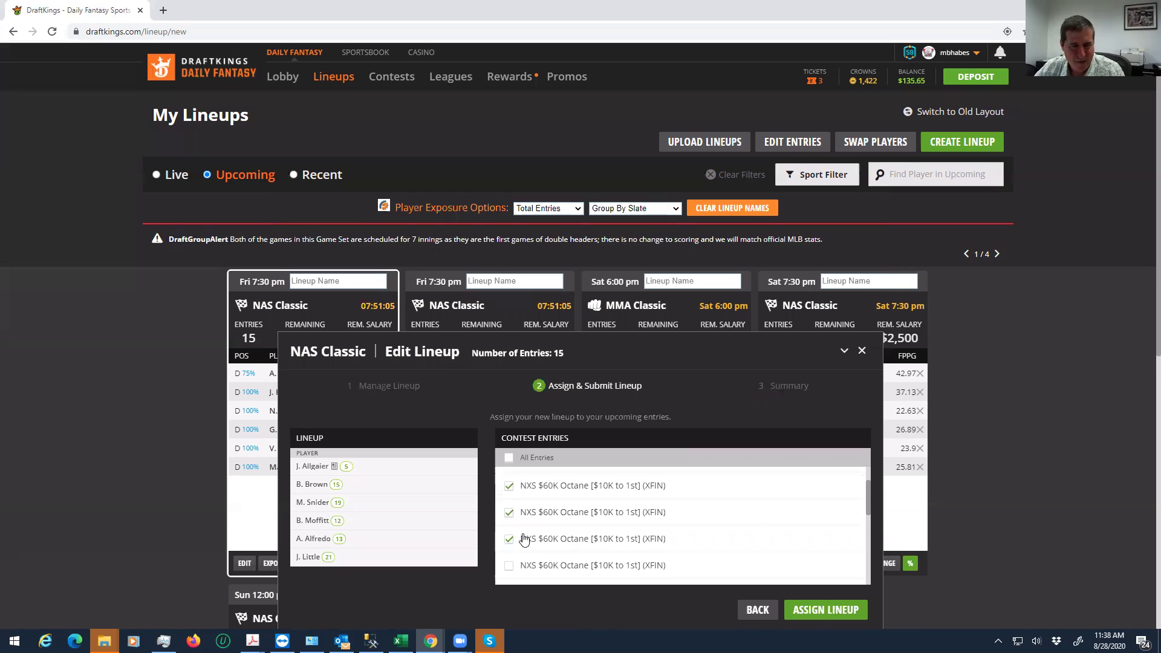
pyautogui.click(824, 612)
pyautogui.click(846, 611)
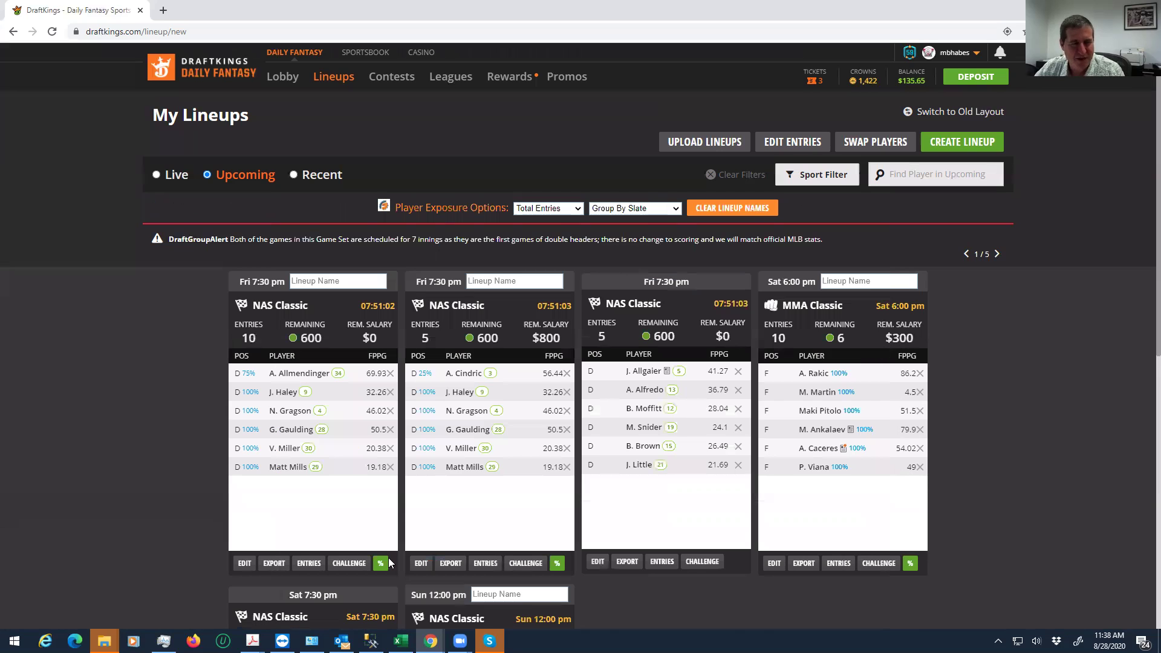